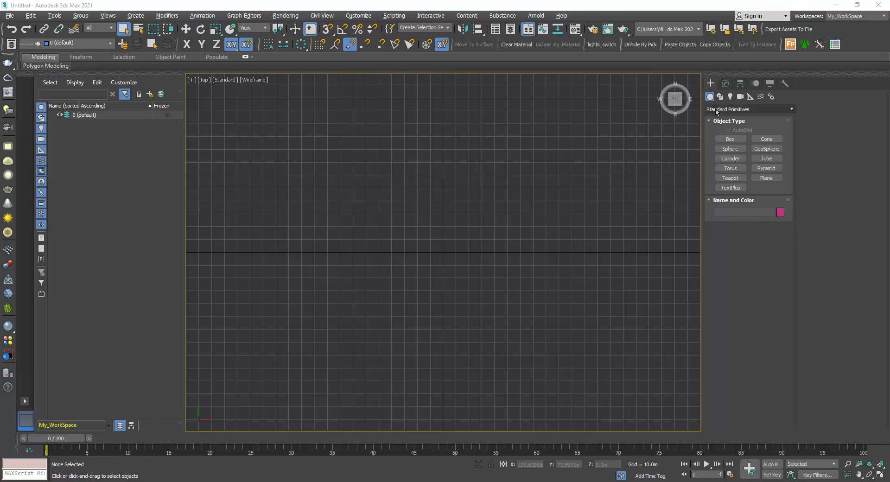
Draw a rectangle about 110 m long and 117 m wide around the origin and a circle about 45 m in radius over its upper-left corner
{"action": "left_click", "coordinate": [719, 96]}
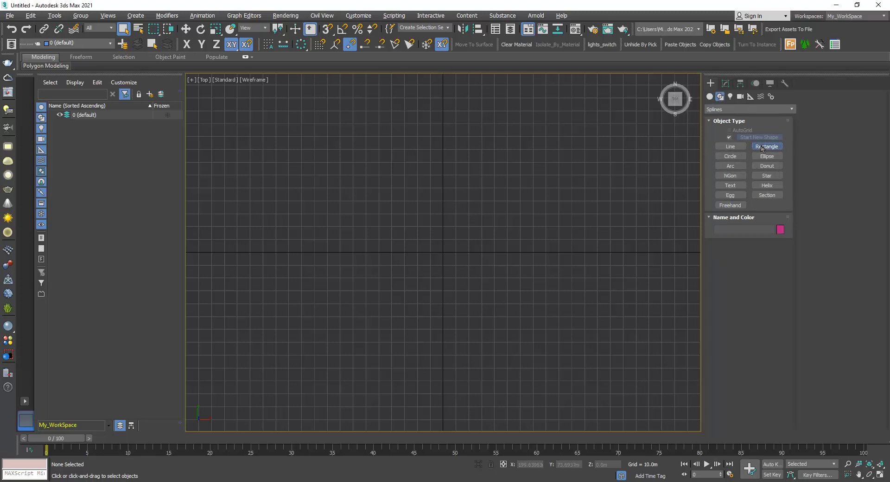
{"action": "left_click", "coordinate": [767, 147]}
{"action": "left_click_drag", "start_coordinate": [391, 187], "coordinate": [542, 329]}
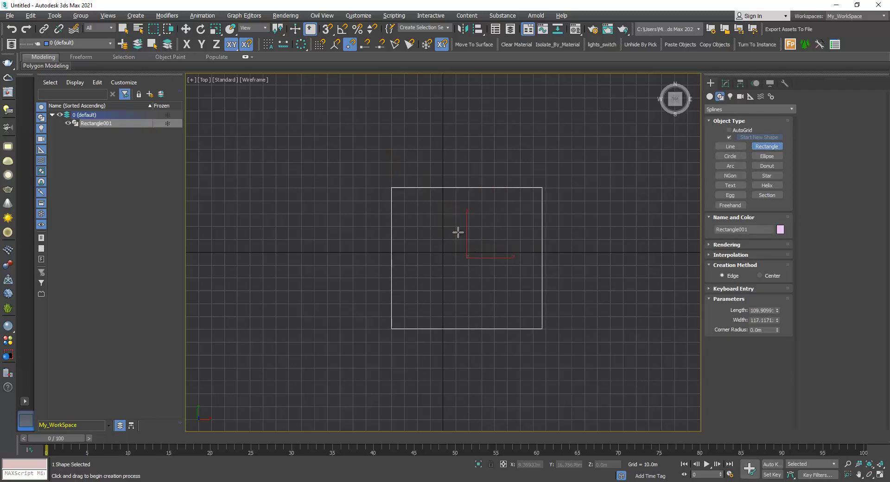
{"action": "left_click", "coordinate": [730, 157]}
{"action": "left_click_drag", "start_coordinate": [376, 173], "coordinate": [411, 219]}
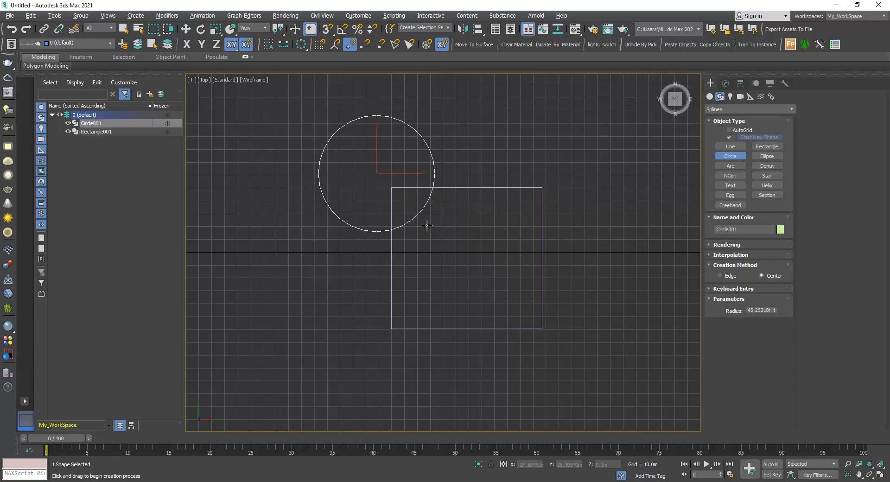
Draw a rectangle about 49 by 54 m over the large rectangle's lower-left corner and a circle about 33 m in radius over its right edge
{"action": "left_click", "coordinate": [758, 147]}
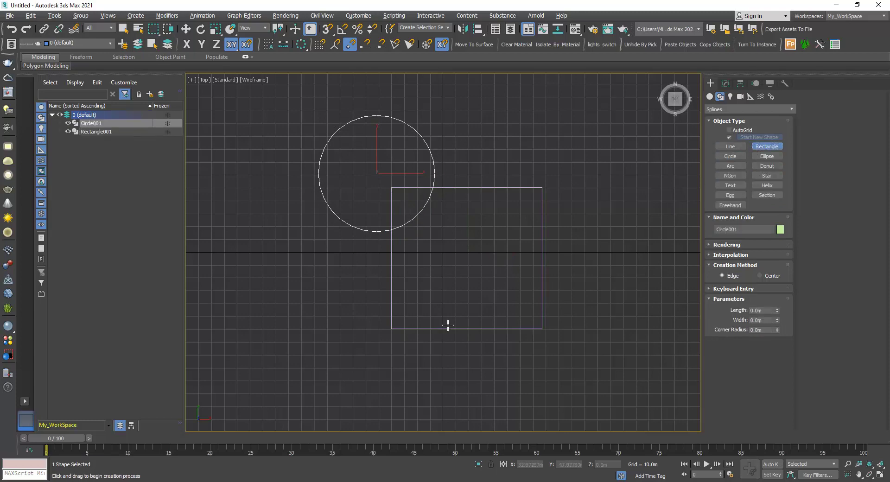
{"action": "left_click_drag", "start_coordinate": [362, 310], "coordinate": [432, 374]}
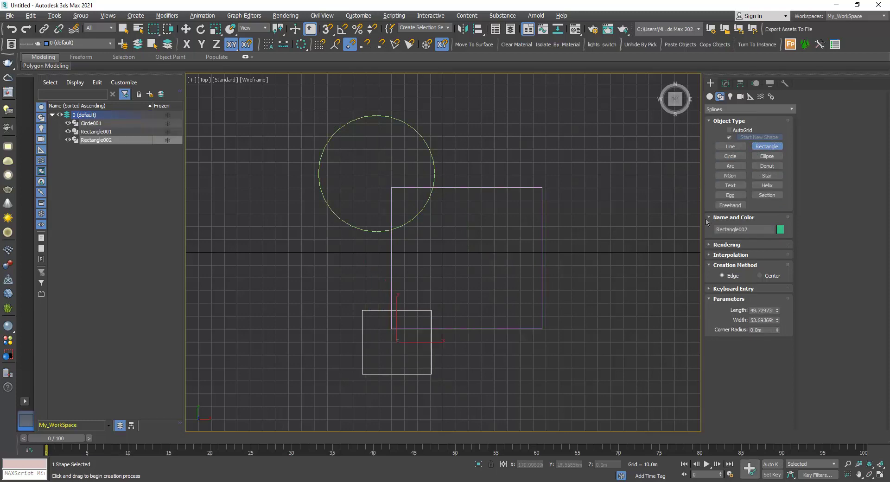
{"action": "left_click", "coordinate": [731, 156]}
{"action": "left_click_drag", "start_coordinate": [562, 250], "coordinate": [527, 274]}
{"action": "right_click", "coordinate": [532, 271]}
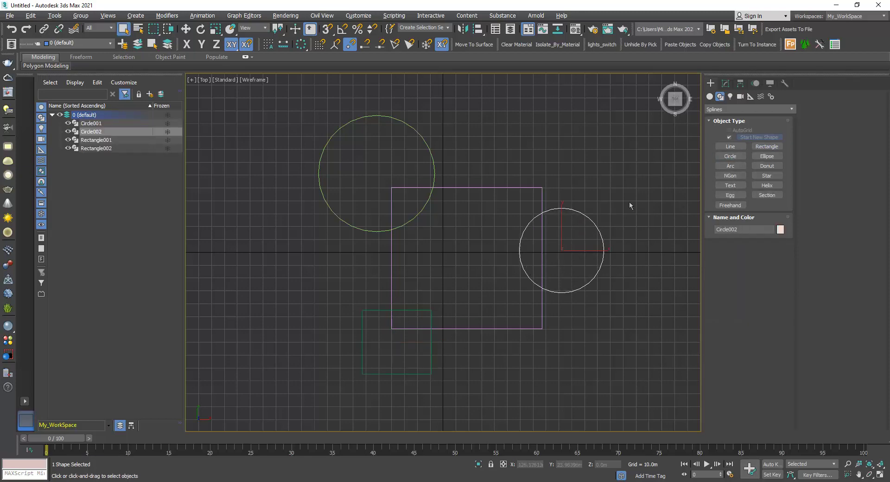
Convert the circle on the large rectangle's right edge to an Editable Spline
{"action": "left_click", "coordinate": [725, 83]}
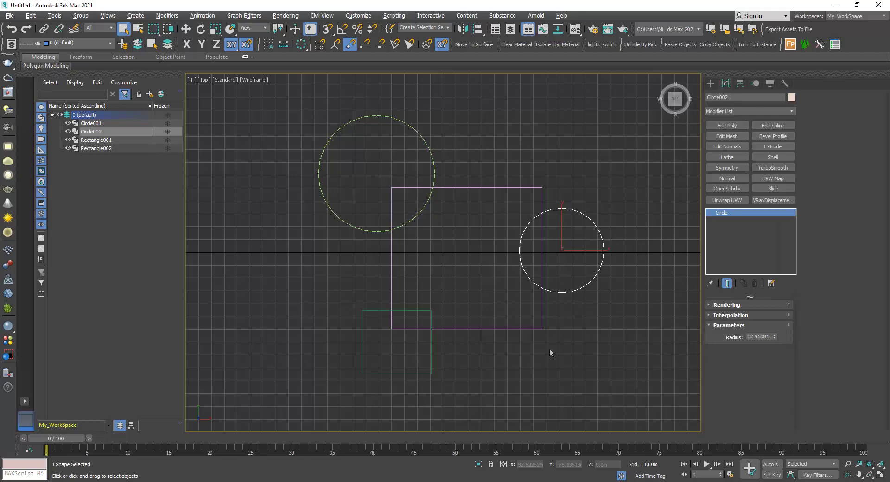
{"action": "middle_click_drag", "start_coordinate": [550, 353], "coordinate": [511, 356]}
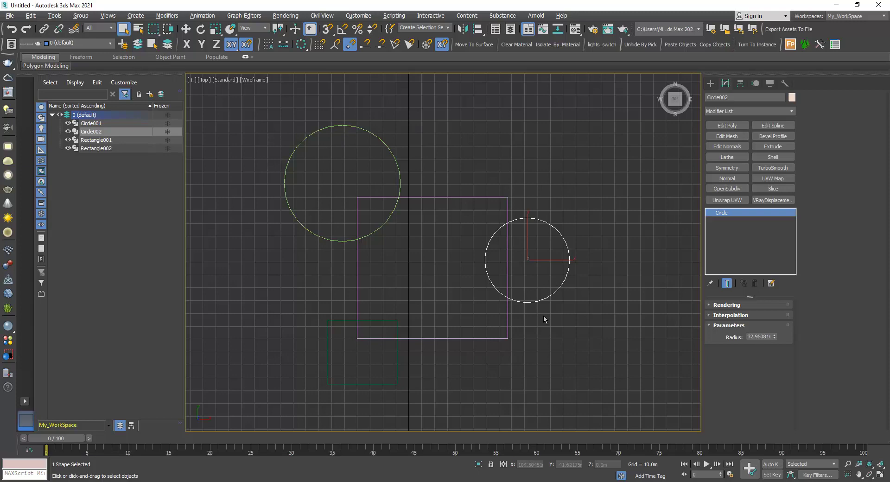
{"action": "left_click", "coordinate": [491, 355]}
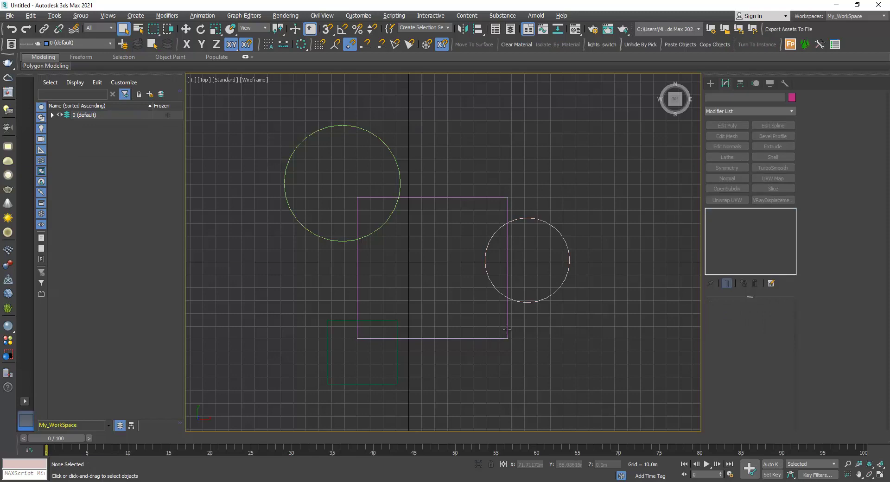
{"action": "left_click", "coordinate": [528, 303]}
{"action": "right_click", "coordinate": [528, 303]}
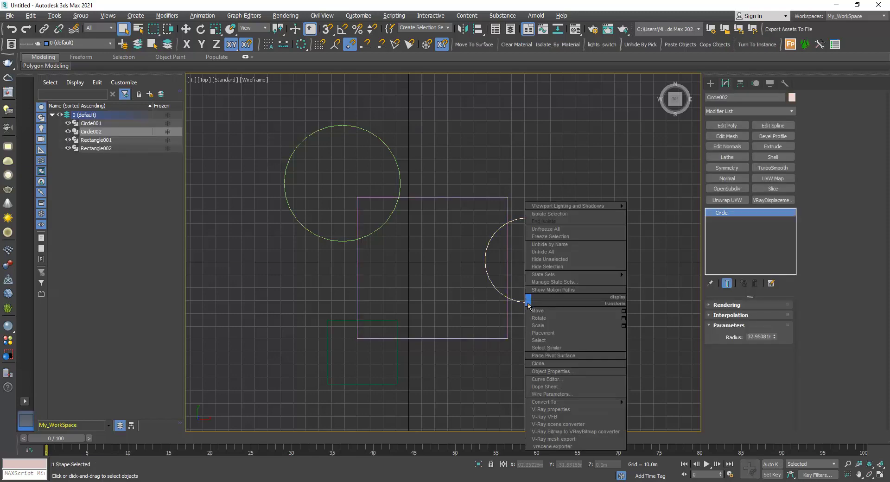
{"action": "mouse_move", "coordinate": [580, 403]}
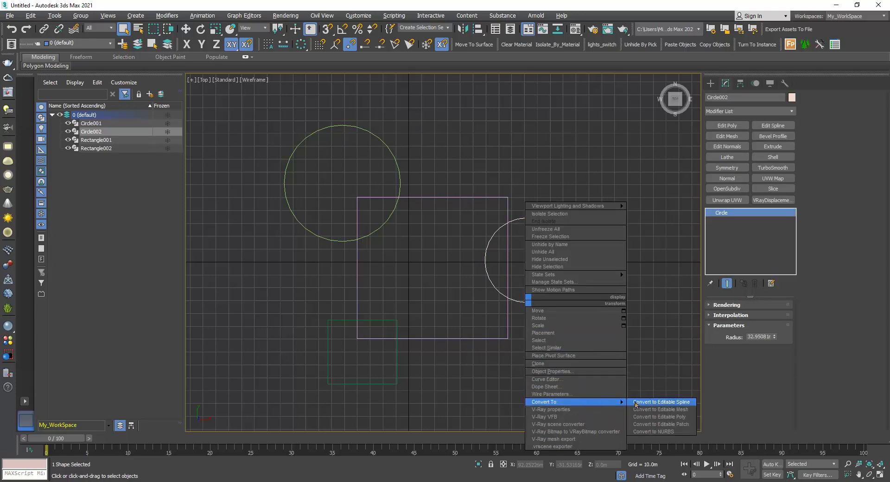
{"action": "left_click", "coordinate": [638, 403]}
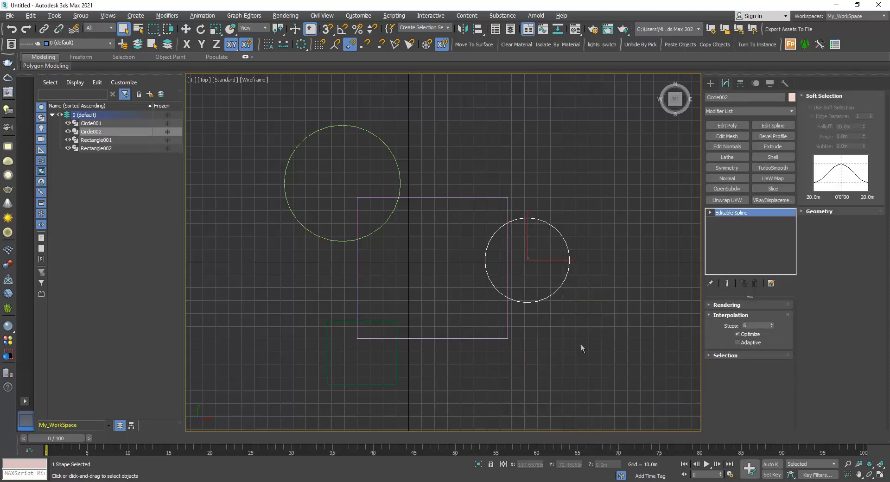
Attach the large rectangle, the upper-left circle and the small rectangle to the editable spline circle
{"action": "mouse_move", "coordinate": [804, 258]}
{"action": "left_mouse_down"}
{"action": "mouse_move", "coordinate": [799, 237]}
{"action": "mouse_move", "coordinate": [799, 260]}
{"action": "left_mouse_up"}
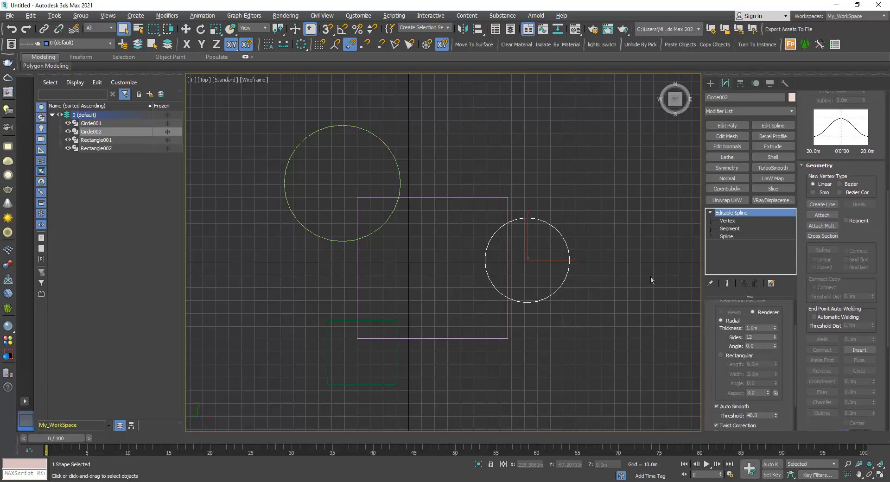
{"action": "middle_click_drag", "start_coordinate": [597, 282], "coordinate": [593, 286]}
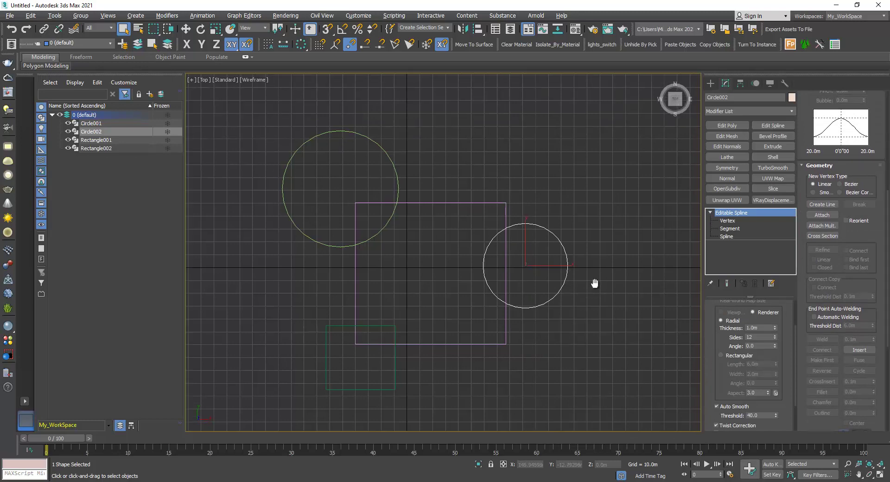
{"action": "left_click", "coordinate": [817, 216]}
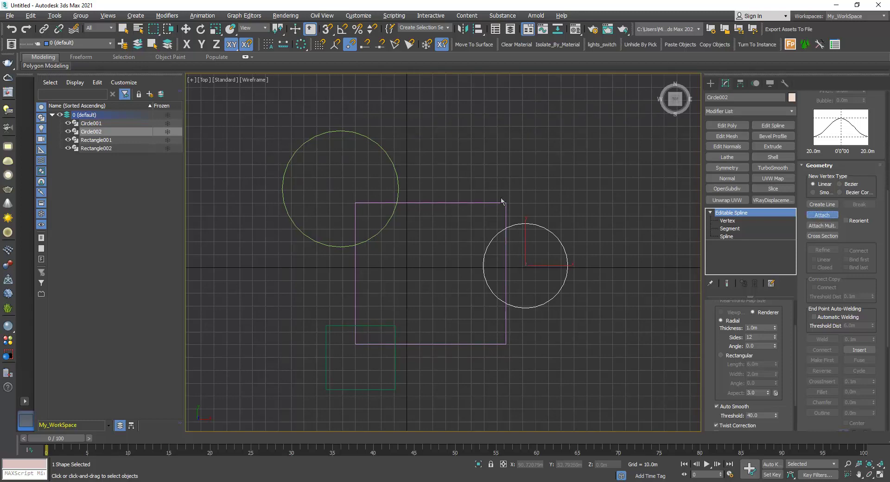
{"action": "left_click", "coordinate": [480, 203]}
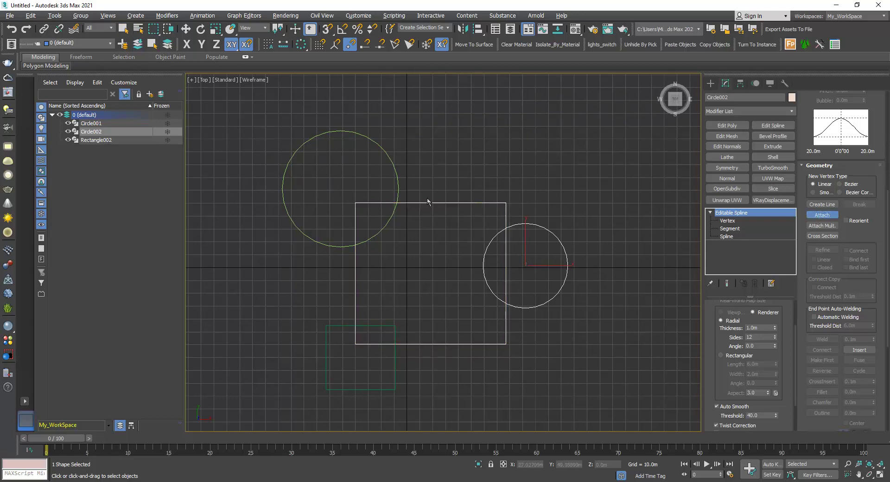
{"action": "left_click", "coordinate": [397, 177]}
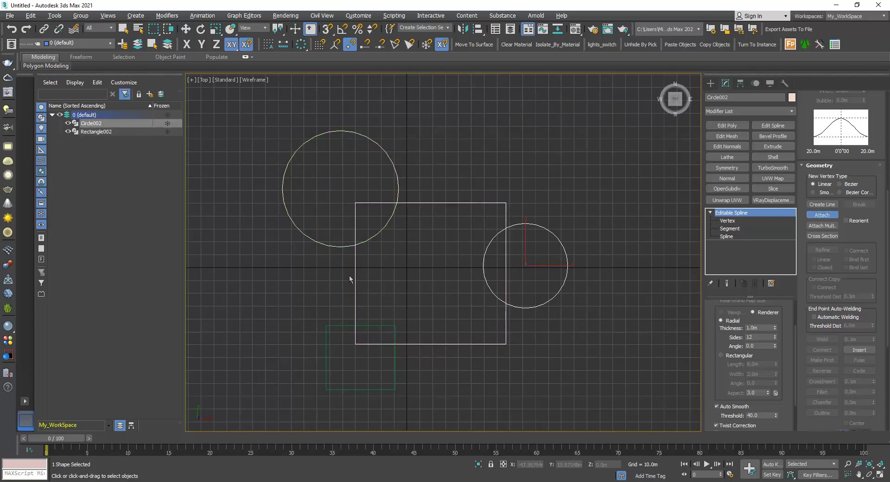
{"action": "left_click", "coordinate": [354, 326]}
Try moving the attached shapes as one object and undo the move
{"action": "key", "text": "w"}
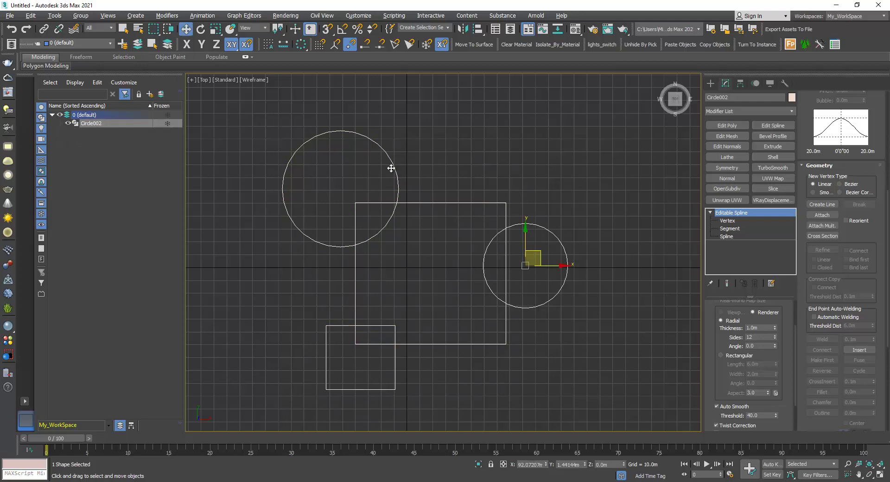
{"action": "left_click_drag", "start_coordinate": [540, 255], "coordinate": [511, 248]}
{"action": "key", "text": "ctrl+z"}
Merge the large rectangle's spline with the circle on its right edge using a Boolean union
{"action": "middle_click_drag", "start_coordinate": [478, 274], "coordinate": [459, 246]}
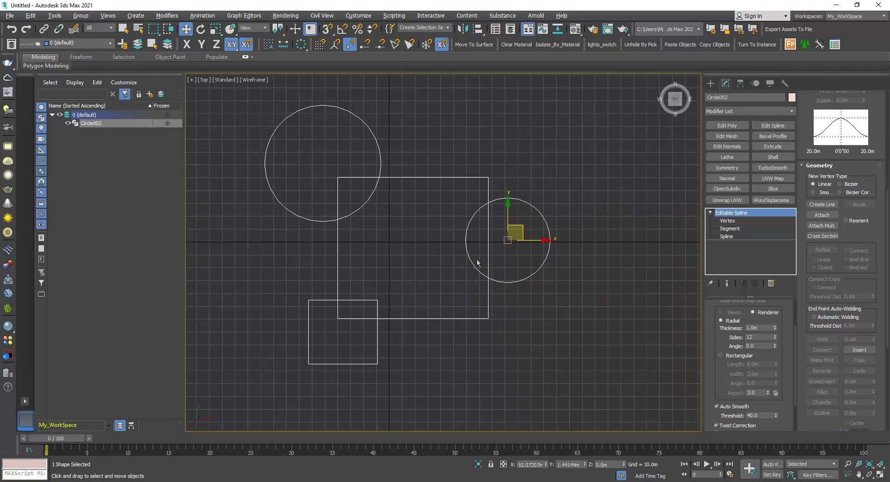
{"action": "middle_click_drag", "start_coordinate": [409, 270], "coordinate": [428, 287]}
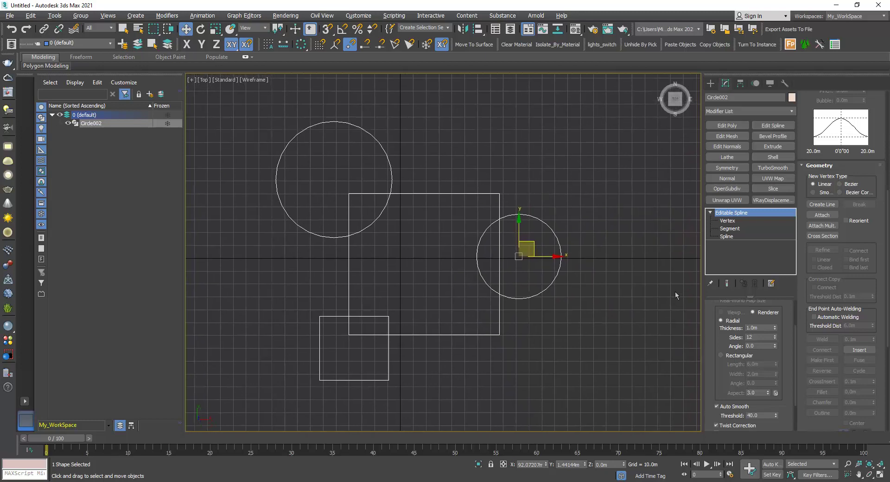
{"action": "left_click", "coordinate": [726, 236]}
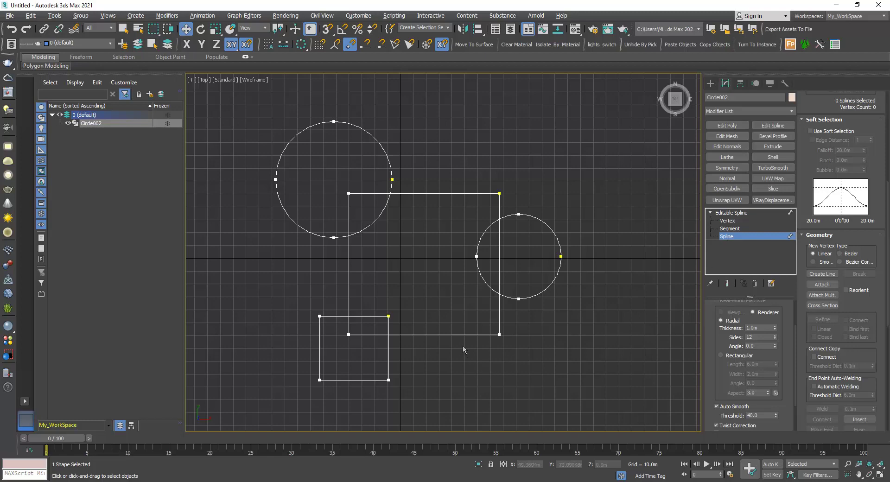
{"action": "left_click", "coordinate": [459, 334]}
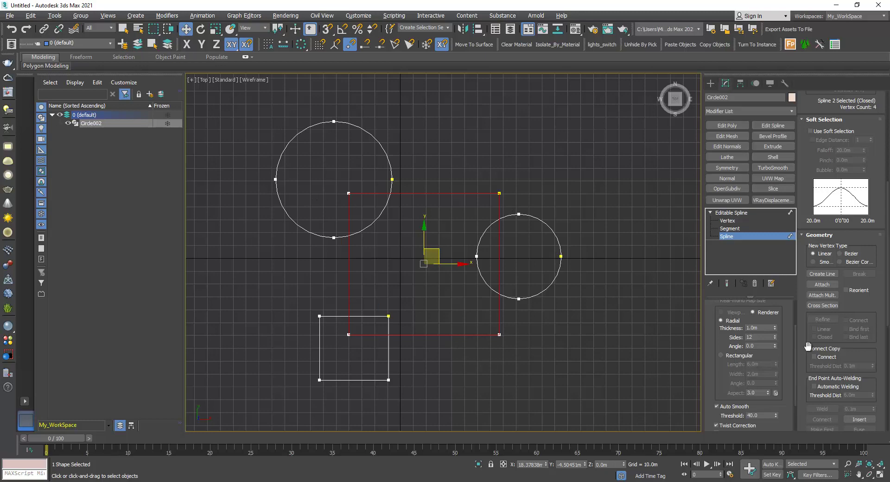
{"action": "scroll", "coordinate": [795, 346], "scroll_direction": "down", "scroll_amount": 5}
{"action": "scroll", "coordinate": [804, 354], "scroll_direction": "down", "scroll_amount": 5}
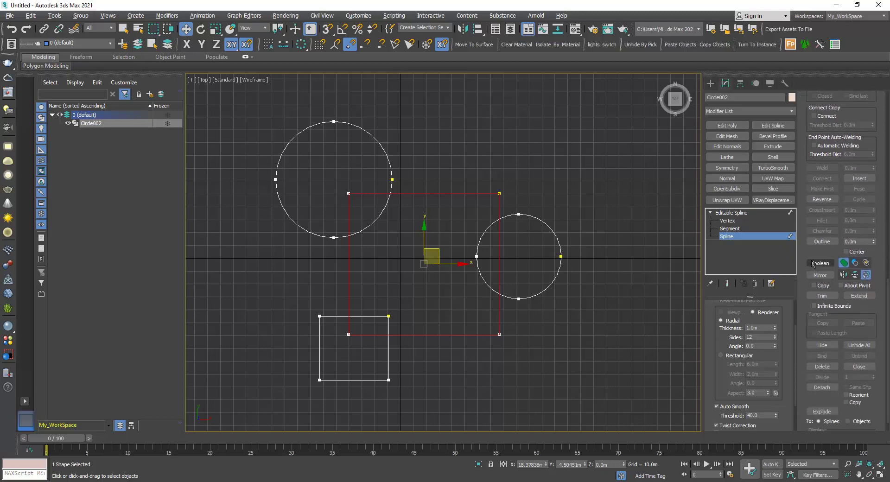
{"action": "left_click", "coordinate": [844, 263]}
{"action": "left_click", "coordinate": [820, 265]}
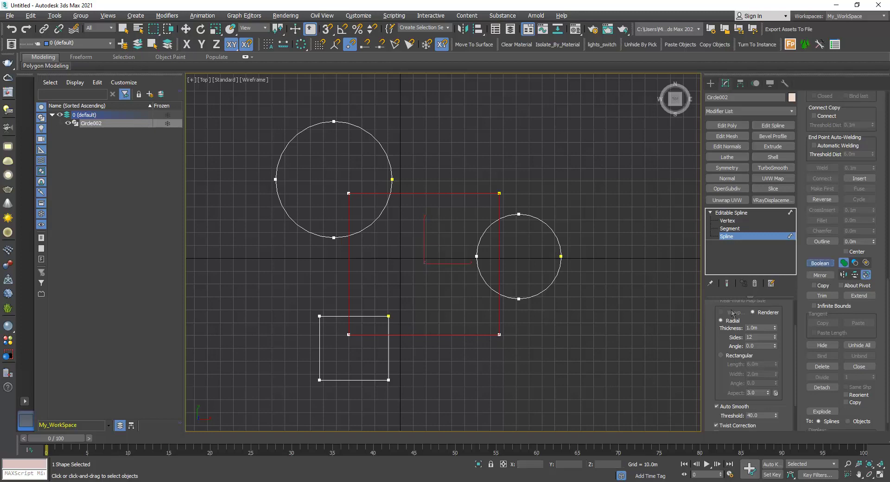
{"action": "left_click", "coordinate": [539, 295]}
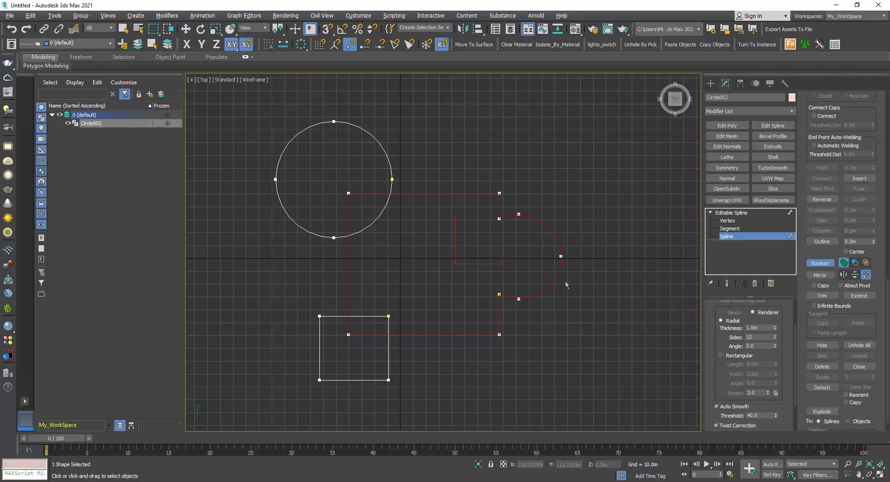
{"action": "key", "text": "w"}
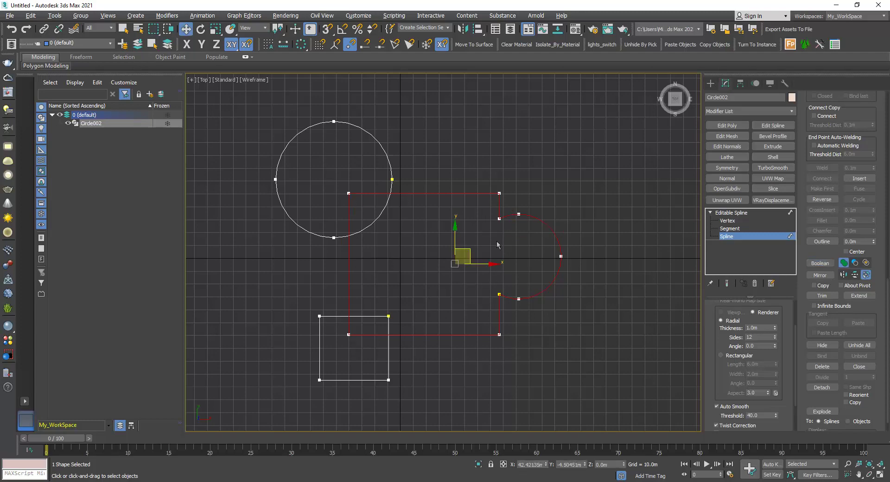
Examine the two vertices where the arc meets the rectangle's right edge in the merged outline
{"action": "middle_click_drag", "start_coordinate": [500, 239], "coordinate": [506, 254]}
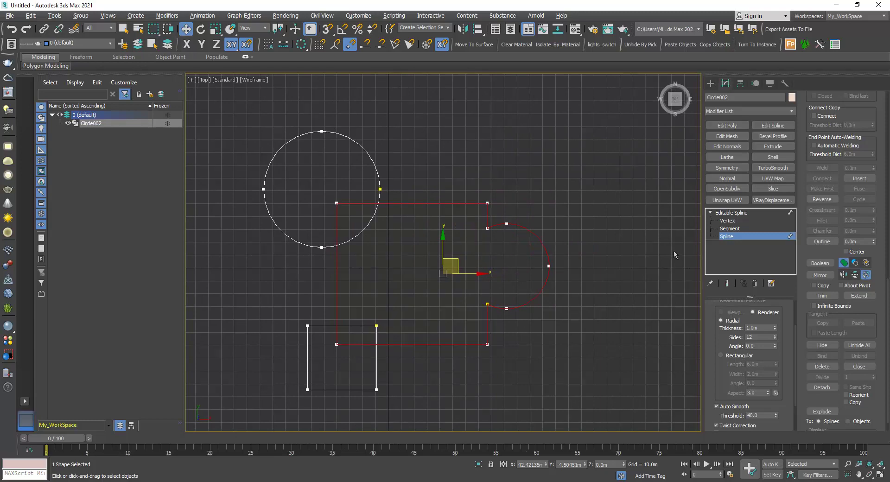
{"action": "left_click", "coordinate": [737, 223]}
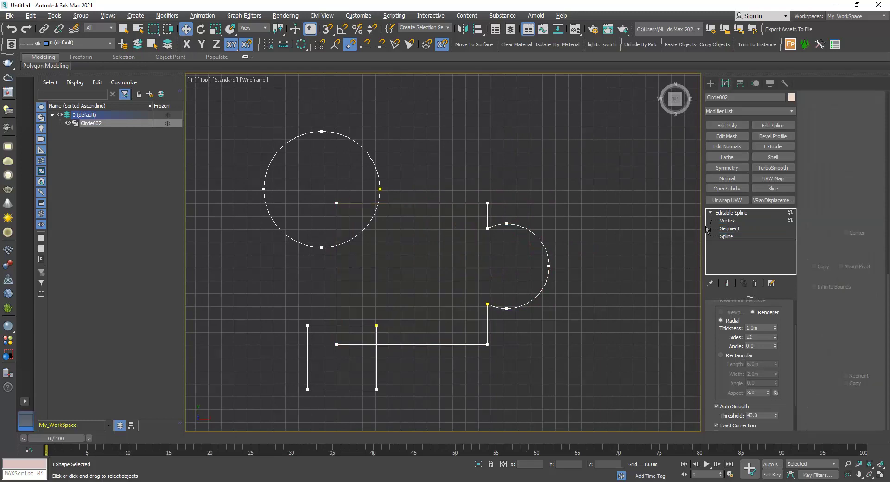
{"action": "left_click", "coordinate": [487, 229]}
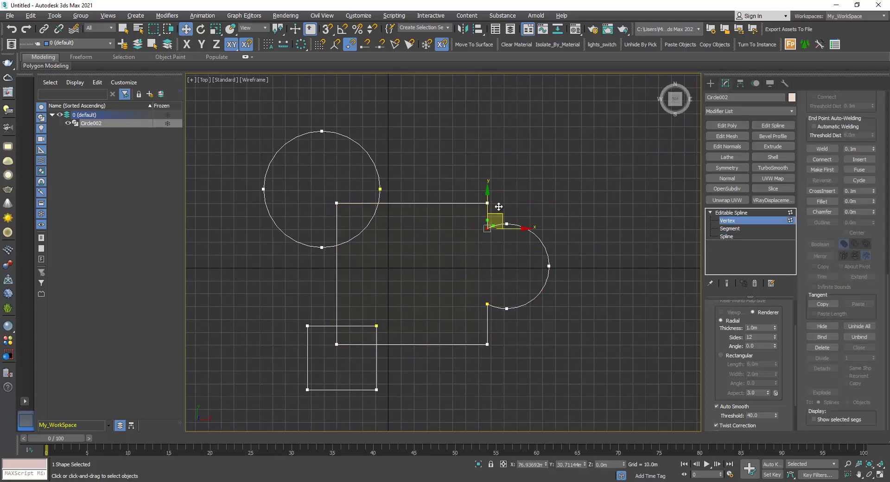
{"action": "left_click", "coordinate": [486, 304]}
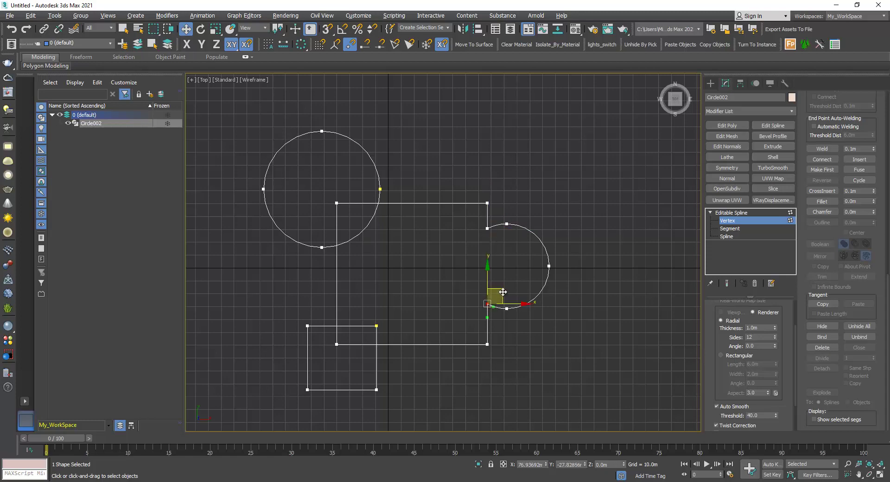
{"action": "left_click", "coordinate": [482, 307]}
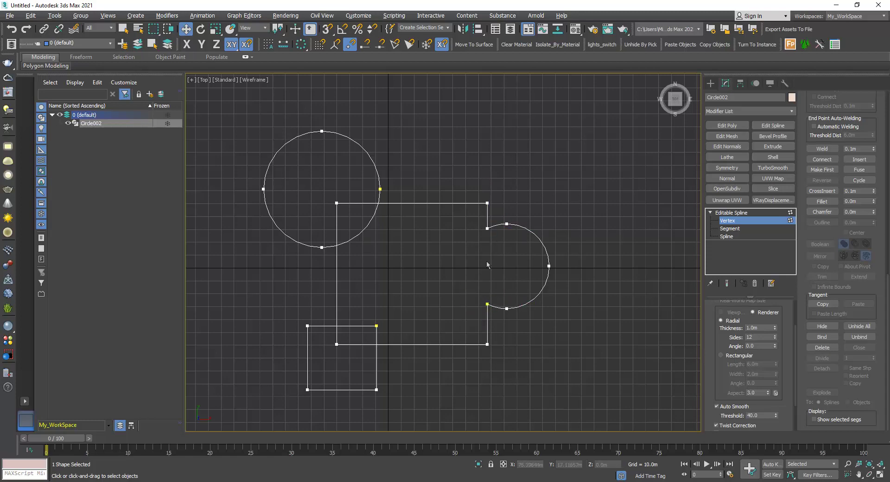
{"action": "middle_click_drag", "start_coordinate": [477, 278], "coordinate": [503, 268]}
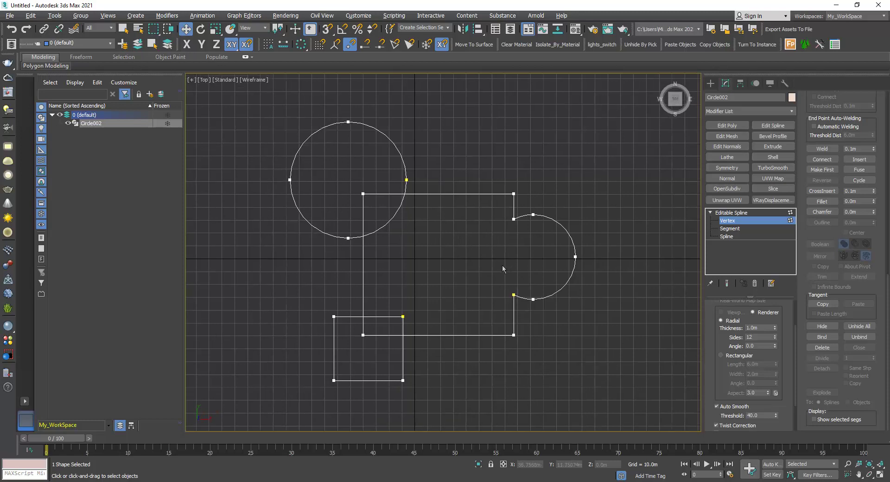
Subtract the upper-left circle from the merged rectangle outline using a Boolean subtraction
{"action": "left_click", "coordinate": [726, 237]}
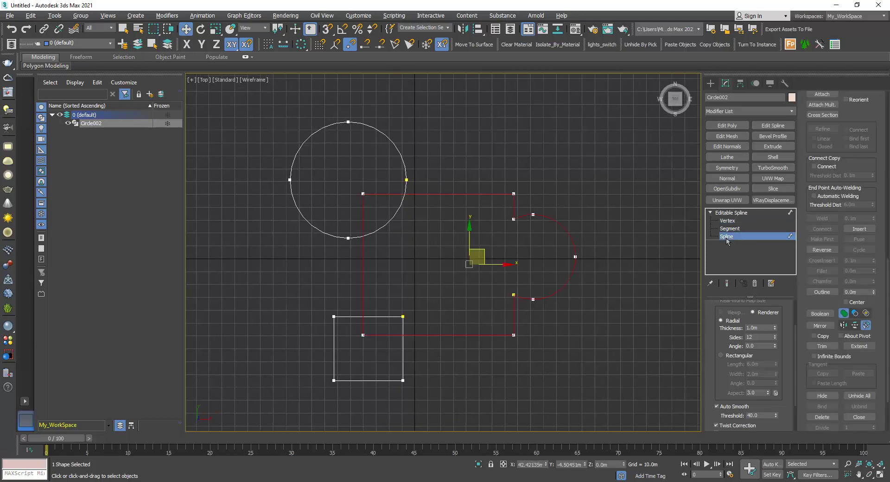
{"action": "left_click", "coordinate": [855, 314]}
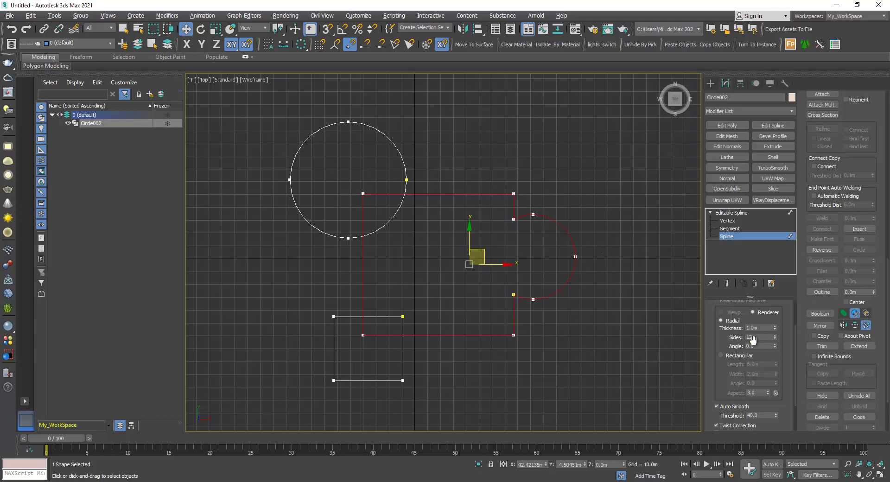
{"action": "left_click", "coordinate": [821, 314]}
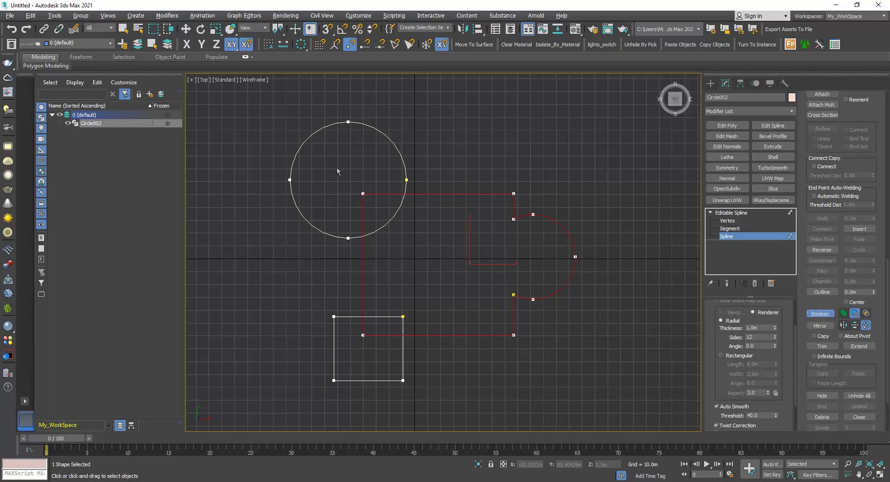
{"action": "left_click", "coordinate": [385, 224]}
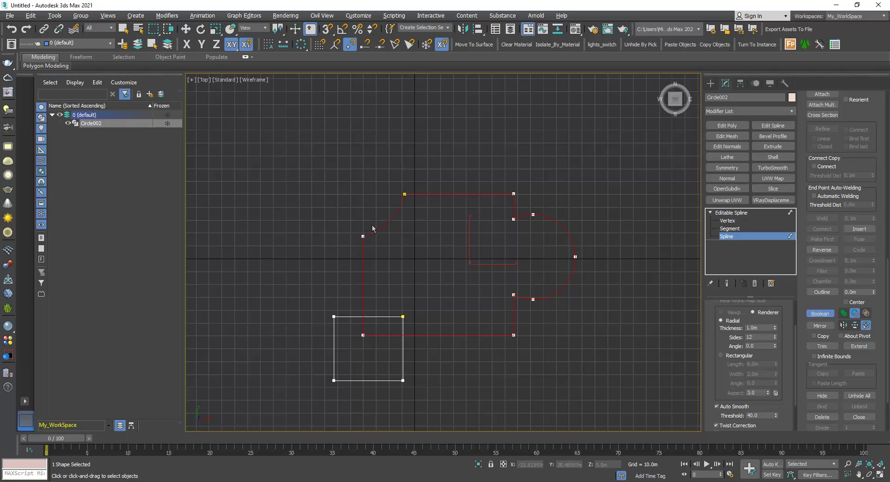
{"action": "middle_click_drag", "start_coordinate": [433, 254], "coordinate": [412, 247]}
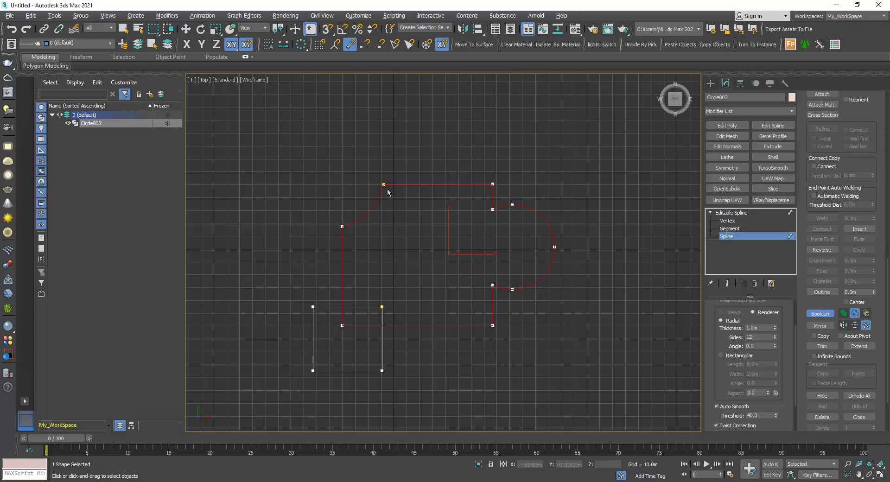
{"action": "middle_click_drag", "start_coordinate": [356, 233], "coordinate": [351, 226]}
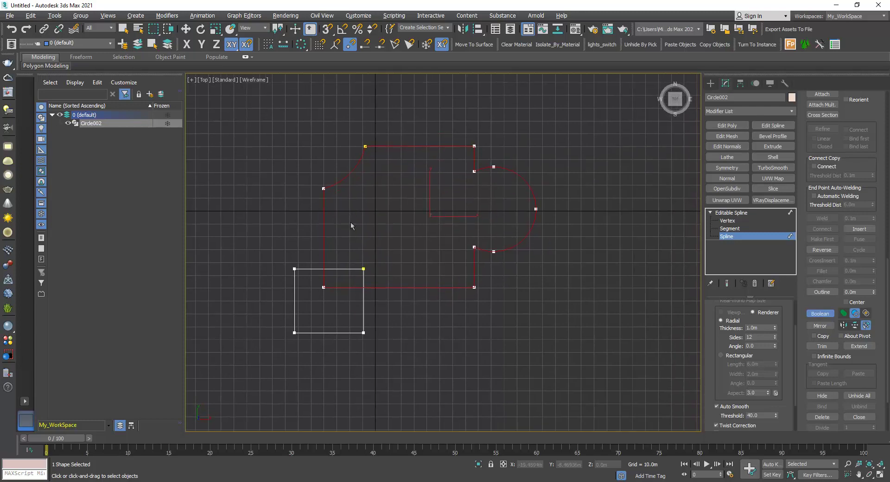
Try a Boolean intersection between the merged outline and the small lower-left rectangle, and undo it
{"action": "left_click", "coordinate": [866, 314]}
{"action": "left_click", "coordinate": [820, 316]}
{"action": "middle_click_drag", "start_coordinate": [354, 352], "coordinate": [357, 371]}
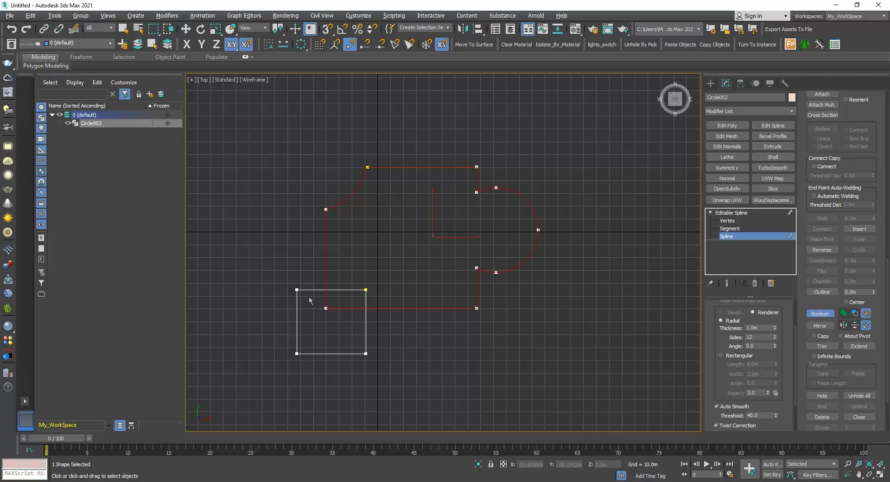
{"action": "left_click", "coordinate": [351, 354]}
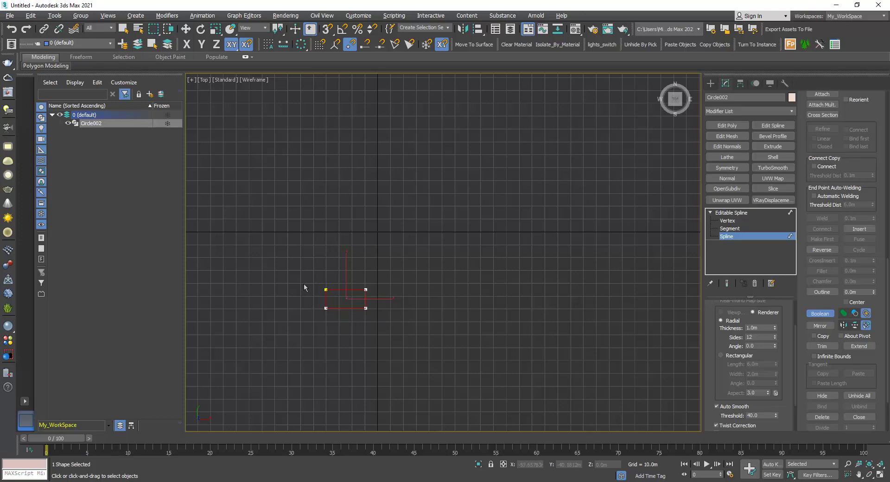
{"action": "key", "text": "ctrl+z"}
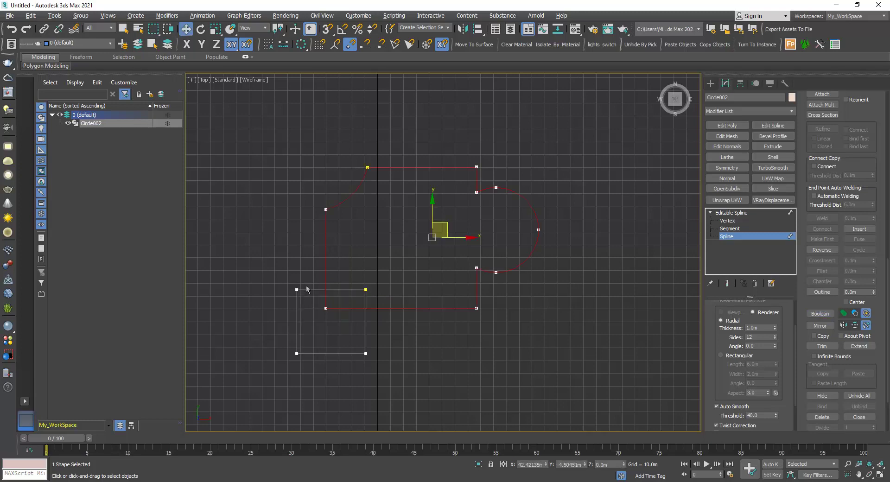
Subtract the small rectangle from the lower-left corner of the merged outline using a Boolean subtraction
{"action": "middle_click_drag", "start_coordinate": [413, 272], "coordinate": [370, 256]}
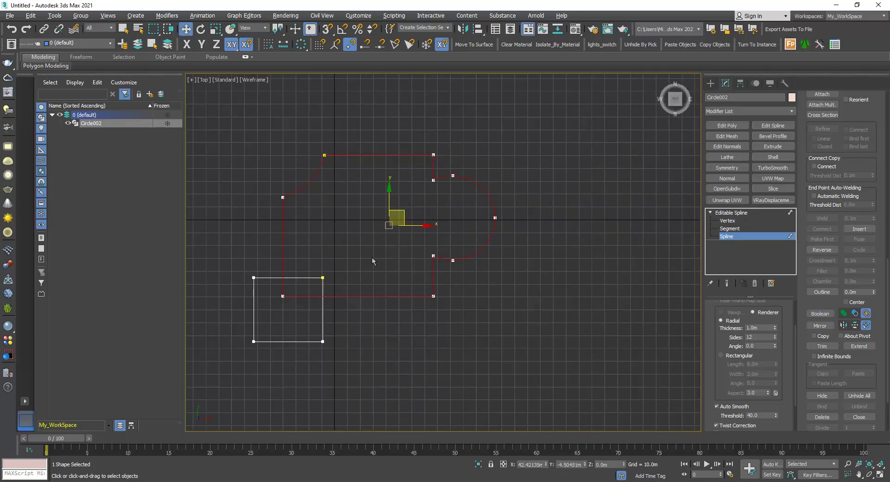
{"action": "left_click", "coordinate": [457, 325]}
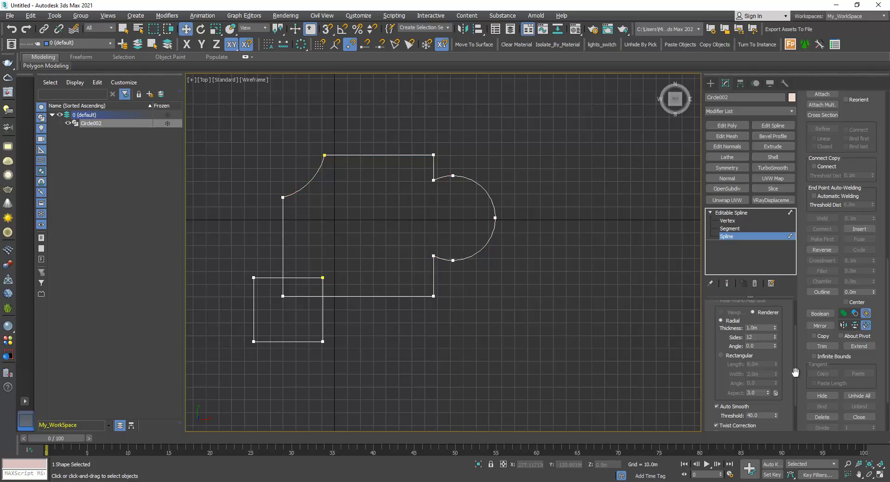
{"action": "left_click", "coordinate": [856, 315]}
{"action": "right_click", "coordinate": [453, 315]}
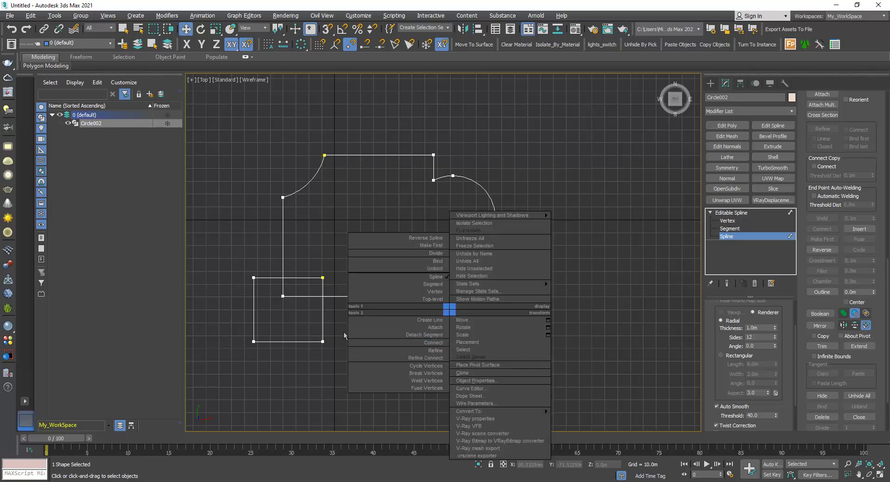
{"action": "left_click", "coordinate": [356, 315]}
{"action": "left_click", "coordinate": [366, 296]}
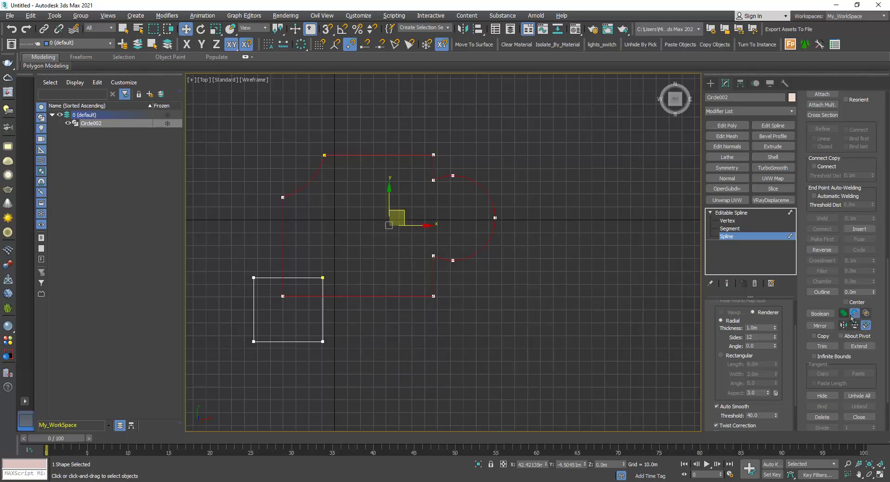
{"action": "left_click", "coordinate": [821, 314]}
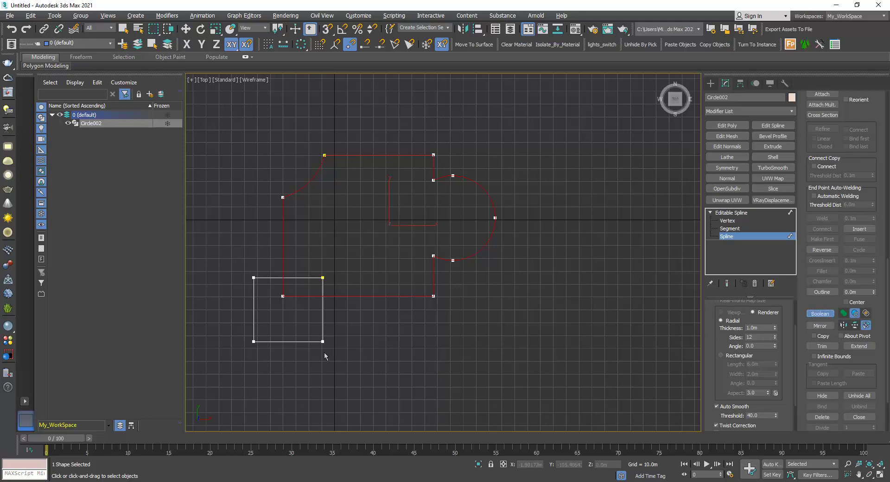
{"action": "left_click", "coordinate": [324, 322]}
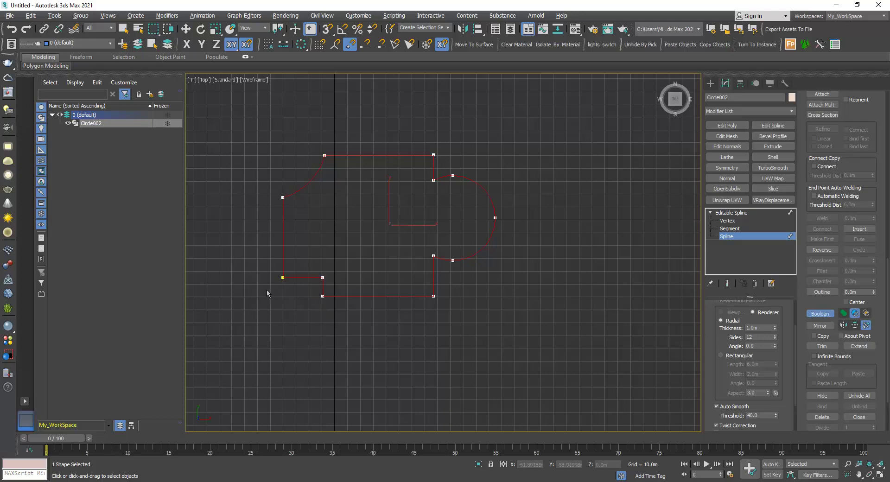
Return to the whole spline object, switch to the perspective view and extrude the combined outline by 21 m
{"action": "left_click", "coordinate": [755, 213]}
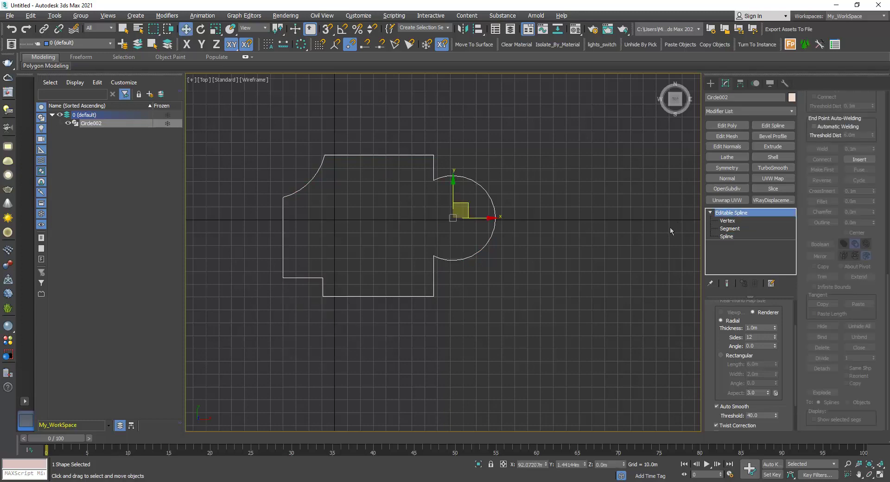
{"action": "middle_click_drag", "start_coordinate": [549, 288], "coordinate": [557, 322]}
{"action": "key", "text": "p"}
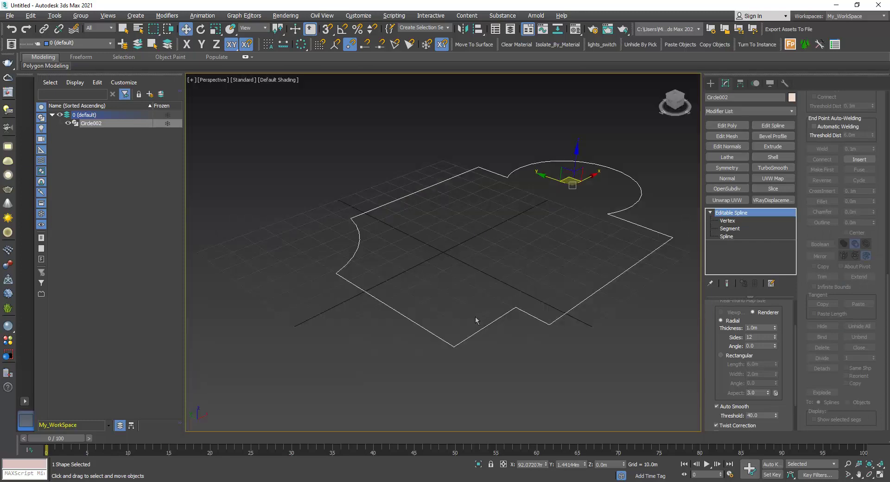
{"action": "middle_click_drag", "start_coordinate": [477, 322], "coordinate": [457, 353], "text": "alt"}
{"action": "left_click", "coordinate": [722, 112]}
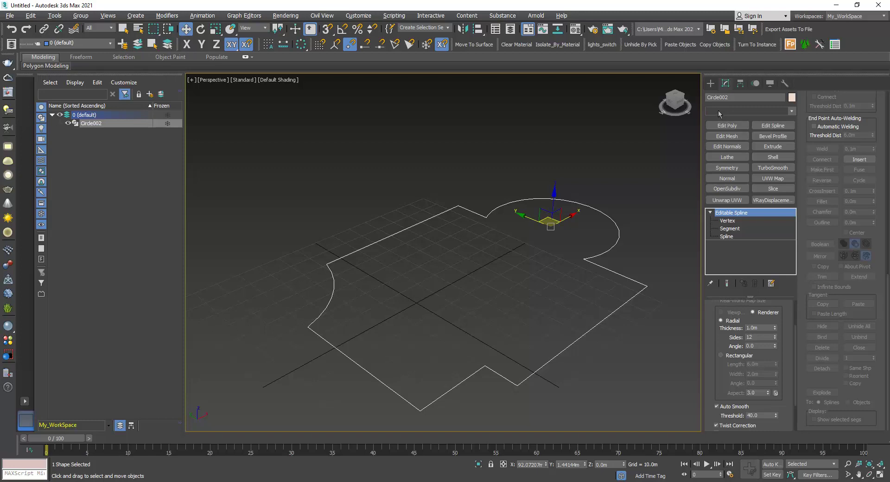
{"action": "type", "text": "e"}
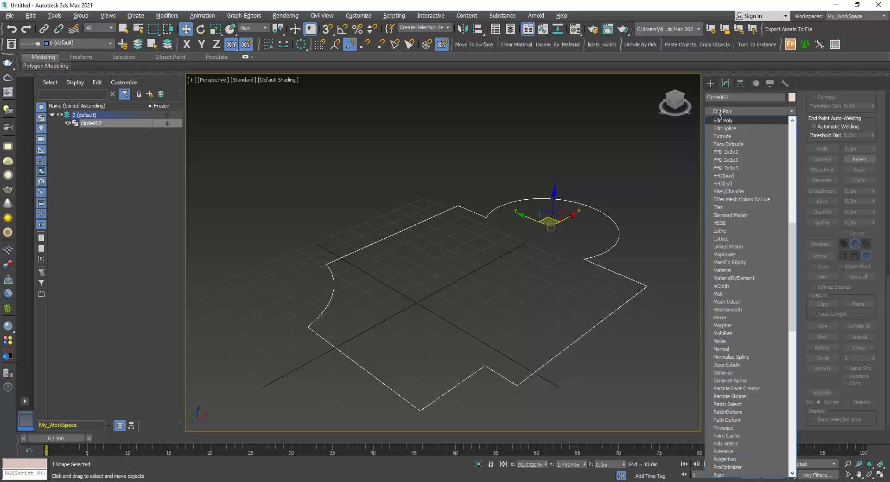
{"action": "left_click", "coordinate": [724, 136]}
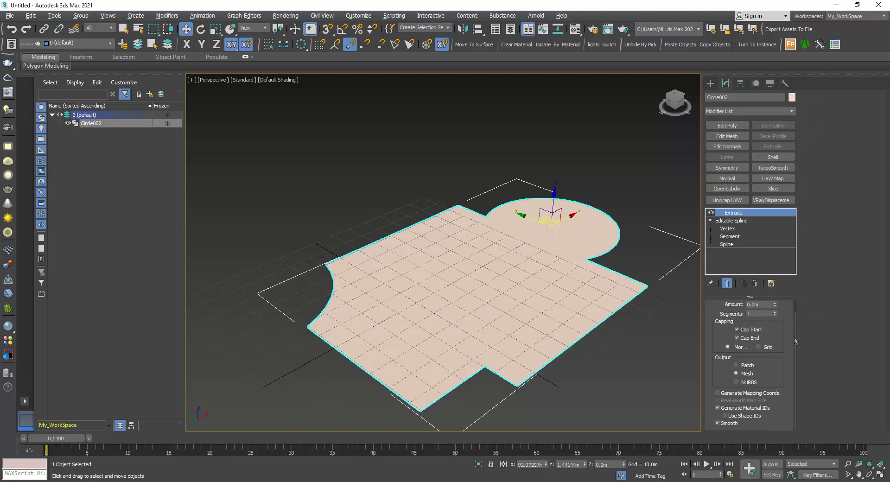
{"action": "left_click_drag", "start_coordinate": [774, 304], "coordinate": [774, 285]}
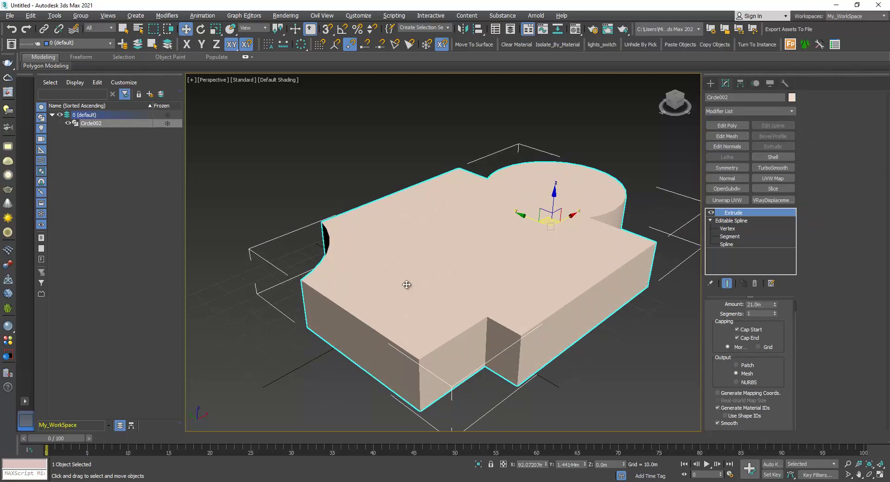
Examine the extruded solid's cut-outs and rounded end from different angles
{"action": "scroll", "coordinate": [389, 304], "scroll_direction": "down", "scroll_amount": 2}
{"action": "middle_click_drag", "start_coordinate": [390, 304], "coordinate": [403, 338]}
{"action": "middle_click_drag", "start_coordinate": [403, 338], "coordinate": [384, 320], "text": "alt"}
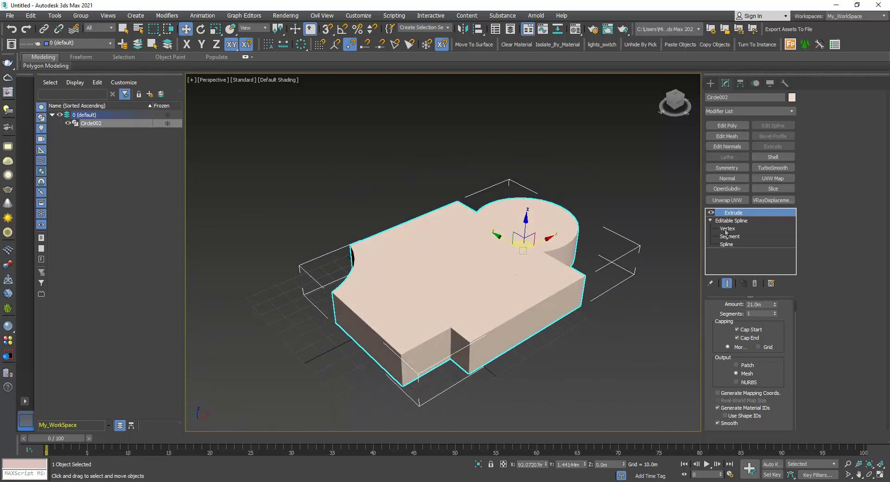
{"action": "scroll", "coordinate": [447, 278], "scroll_direction": "down", "scroll_amount": 2}
{"action": "middle_click_drag", "start_coordinate": [448, 279], "coordinate": [441, 304]}
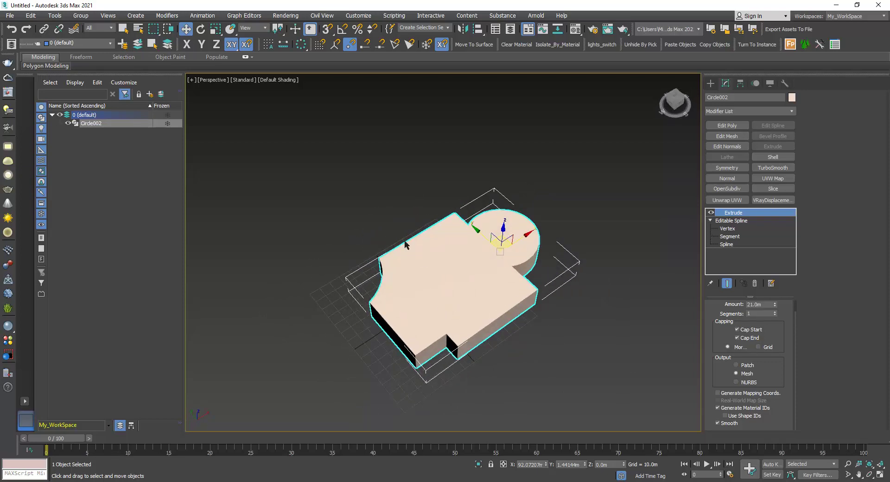
{"action": "middle_click_drag", "start_coordinate": [446, 260], "coordinate": [439, 240]}
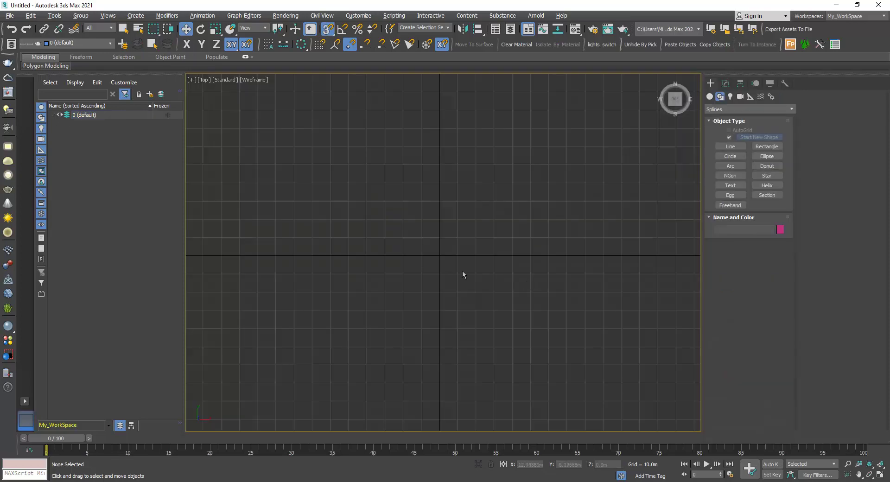
Draw an open two-segment line with corner points in the Top view, from the lower right to the upper left
{"action": "middle_click_drag", "start_coordinate": [462, 271], "coordinate": [458, 268]}
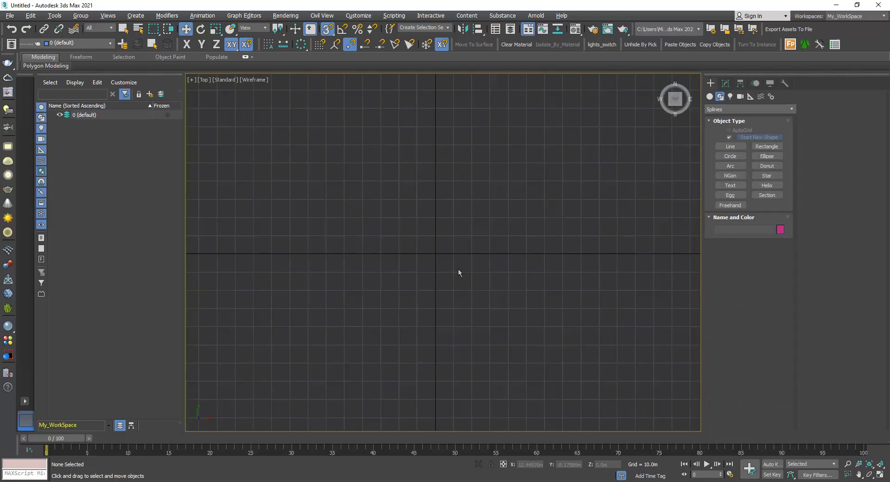
{"action": "left_click", "coordinate": [730, 147]}
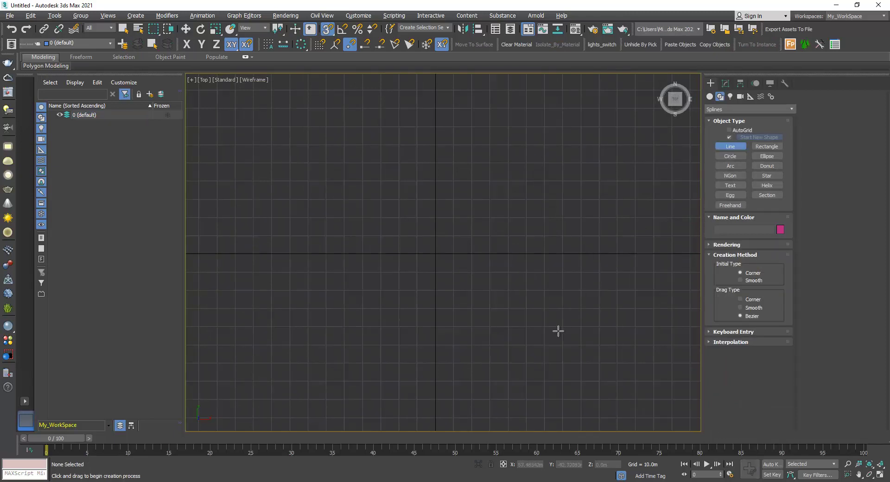
{"action": "left_click", "coordinate": [559, 331]}
{"action": "left_click", "coordinate": [446, 192]}
{"action": "left_click", "coordinate": [261, 164]}
{"action": "right_click", "coordinate": [320, 200]}
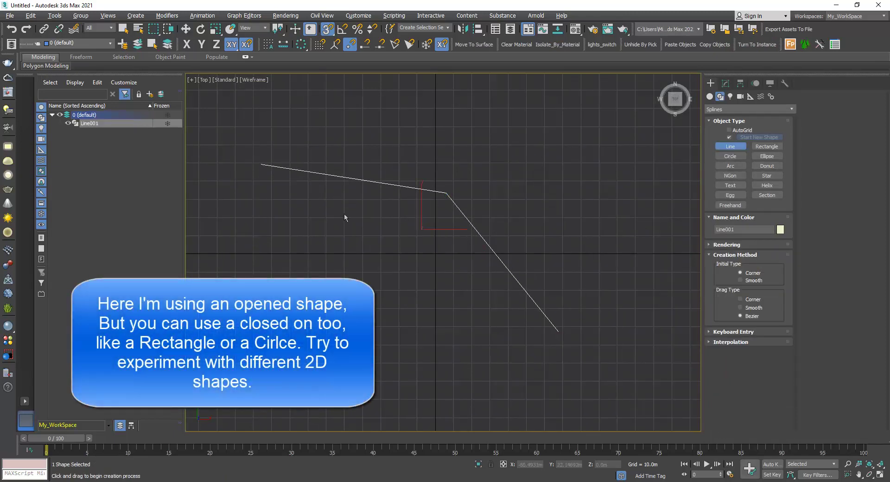
{"action": "right_click", "coordinate": [344, 217]}
Select the open line's spline at the Spline sub-object level
{"action": "left_click", "coordinate": [726, 83]}
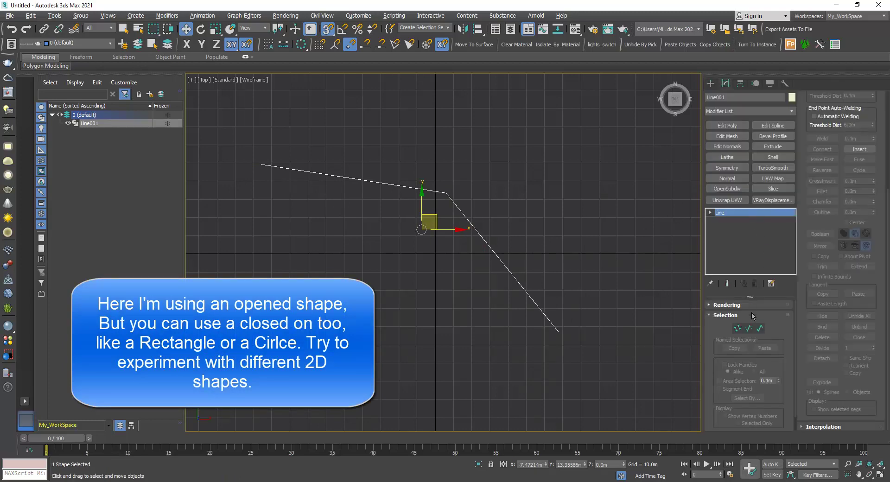
{"action": "left_click", "coordinate": [760, 329]}
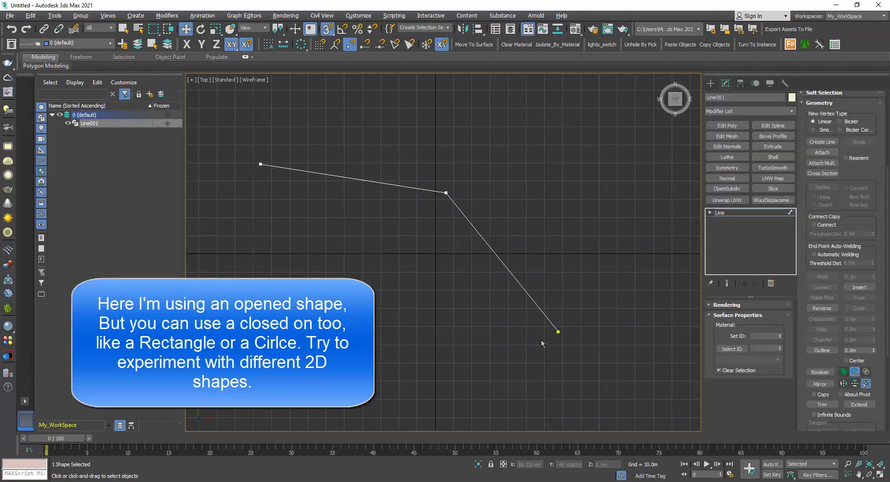
{"action": "left_click", "coordinate": [535, 305]}
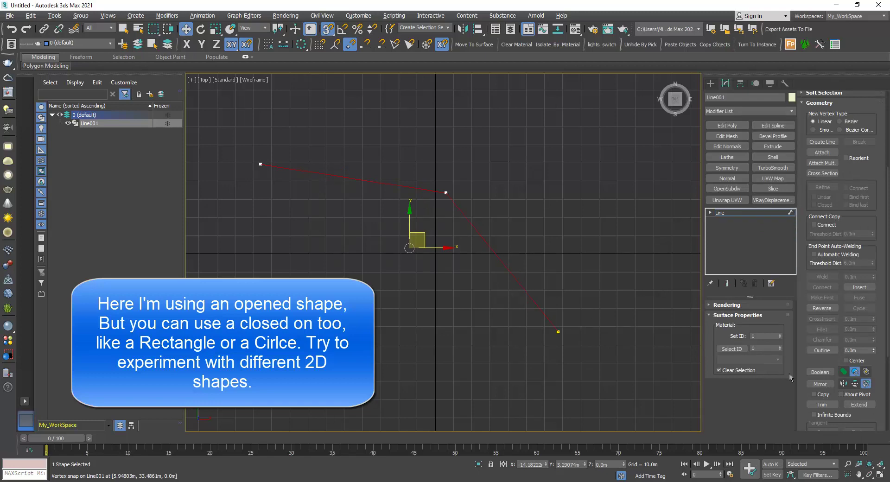
{"action": "left_click_drag", "start_coordinate": [831, 366], "coordinate": [825, 350]}
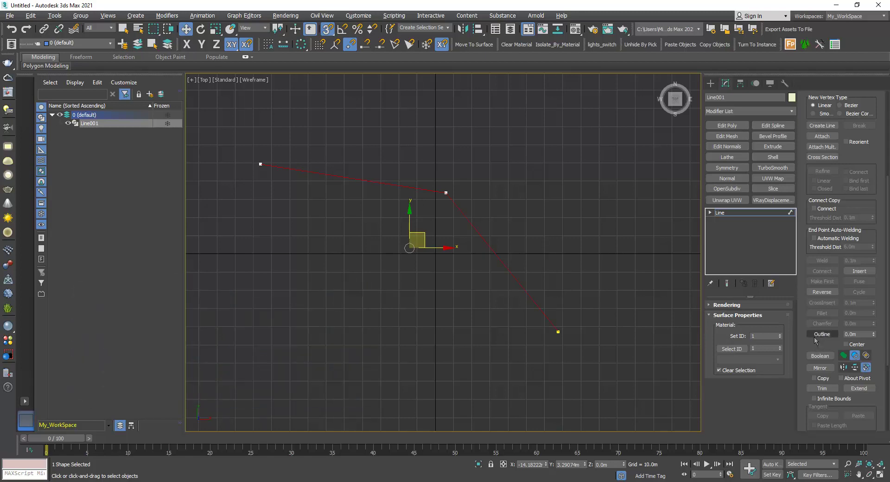
Try outlining the line's spline freehand into a closed band and undo it
{"action": "left_click", "coordinate": [820, 336]}
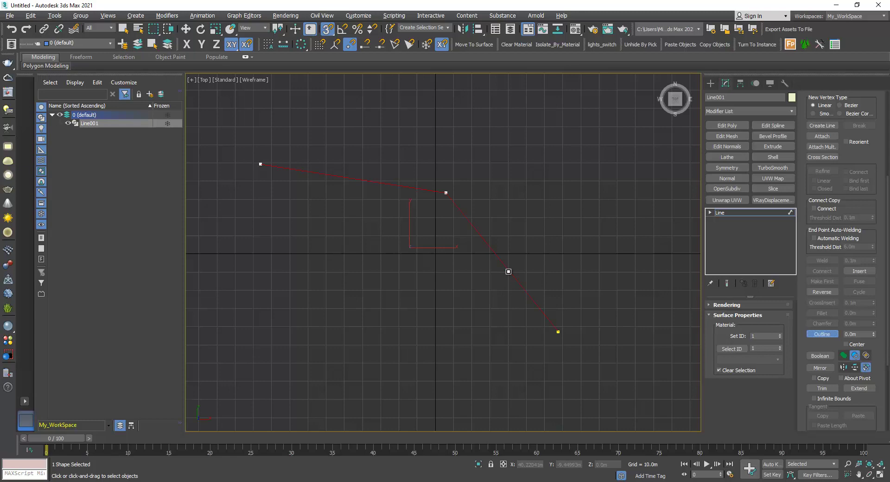
{"action": "left_click_drag", "start_coordinate": [509, 272], "coordinate": [456, 305]}
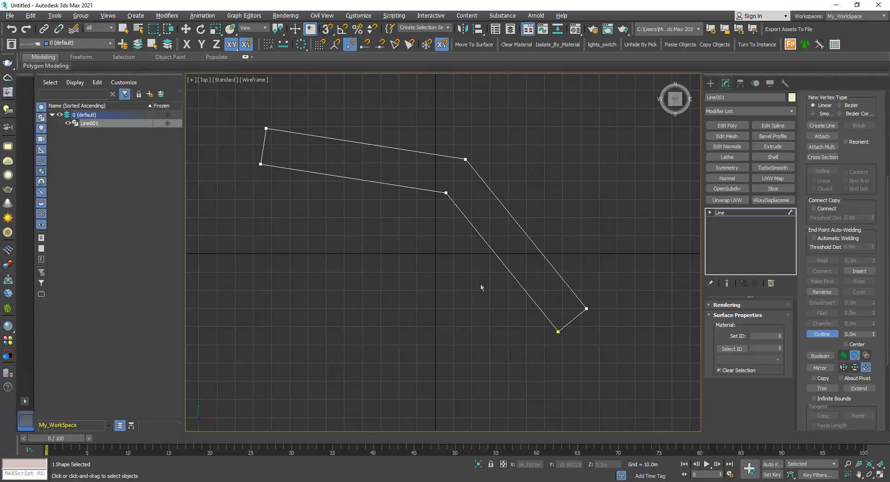
{"action": "middle_click_drag", "start_coordinate": [465, 283], "coordinate": [463, 299]}
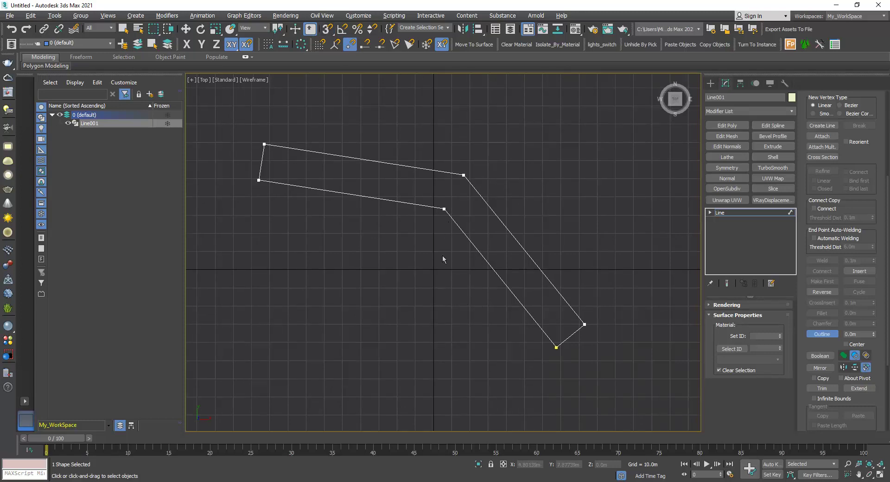
{"action": "middle_click_drag", "start_coordinate": [443, 256], "coordinate": [437, 246]}
{"action": "key", "text": "ctrl+z"}
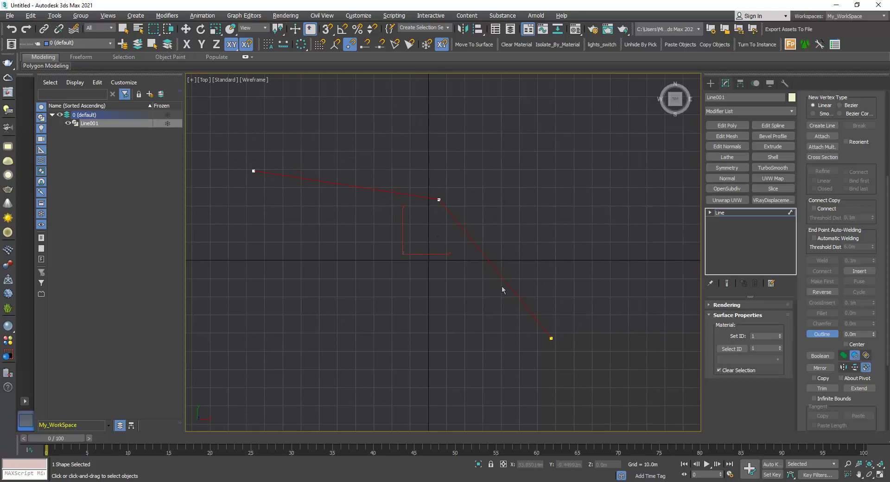
{"action": "left_click_drag", "start_coordinate": [518, 289], "coordinate": [461, 335]}
{"action": "right_click", "coordinate": [461, 334]}
{"action": "middle_click_drag", "start_coordinate": [469, 294], "coordinate": [468, 288]}
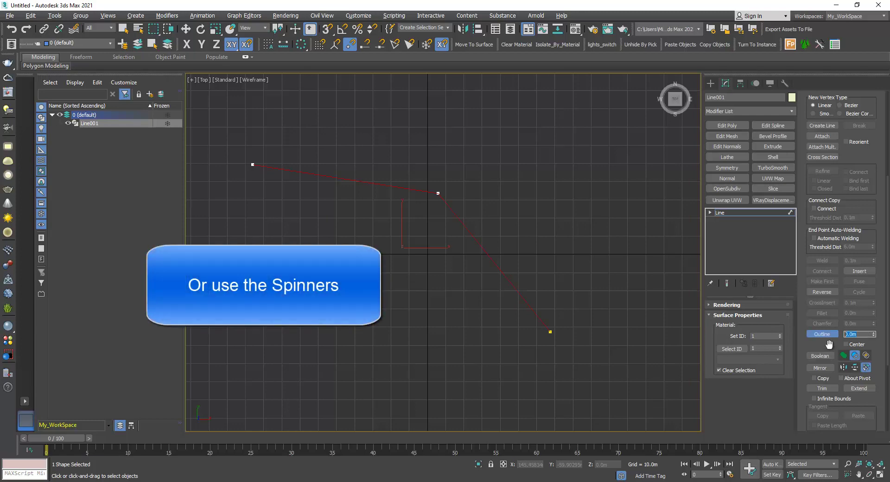
Try outlining the spline by an entered distance toward its lower-left side and then its upper-right side, undoing each outline
{"action": "key", "text": "Return"}
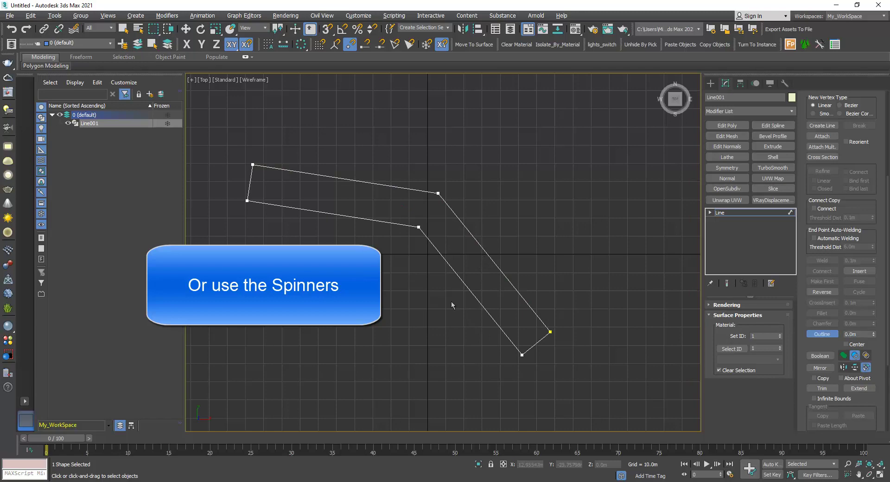
{"action": "key", "text": "ctrl+z"}
{"action": "left_click", "coordinate": [858, 334]}
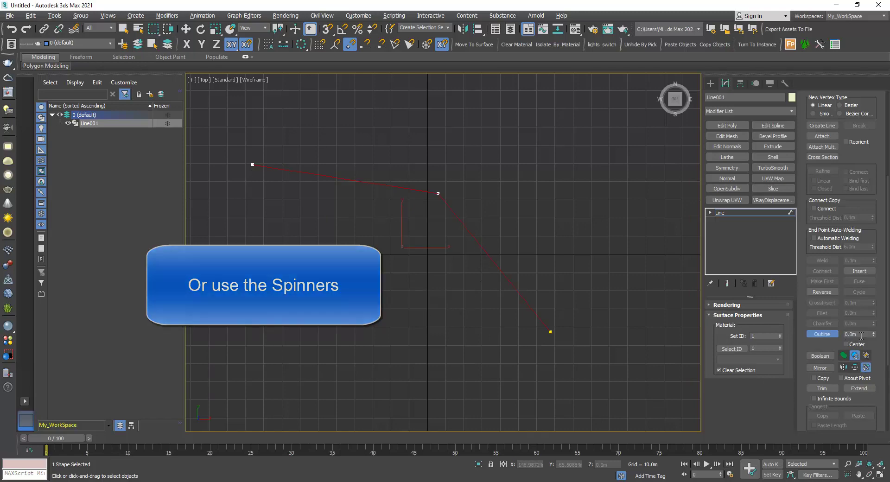
{"action": "key", "text": "Return"}
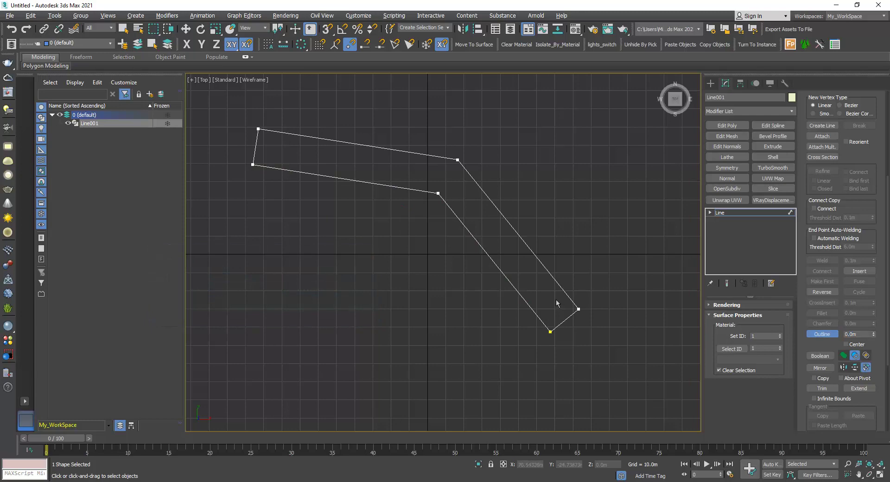
{"action": "key", "text": "ctrl+z"}
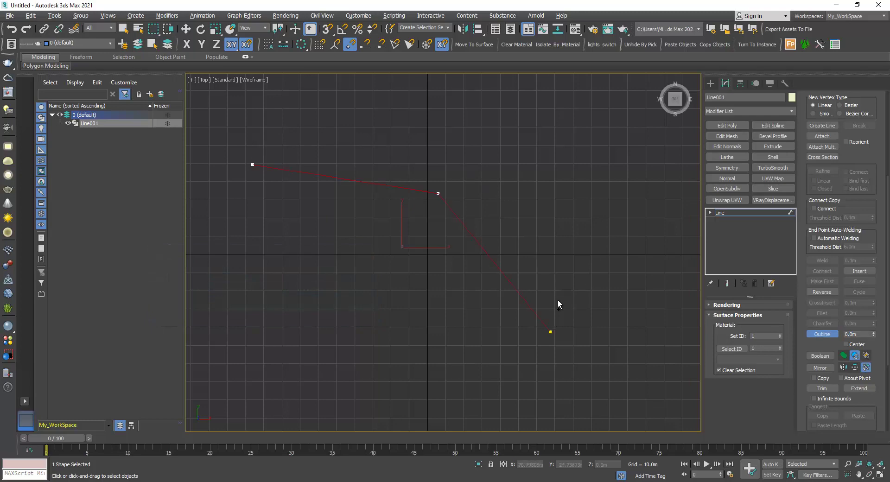
Outline the spline by 30 m with the Center option enabled, so the band is split evenly around the original line
{"action": "left_click", "coordinate": [846, 345]}
{"action": "left_click", "coordinate": [861, 335]}
{"action": "left_click", "coordinate": [823, 338]}
{"action": "type", "text": "30"}
{"action": "key", "text": "Return"}
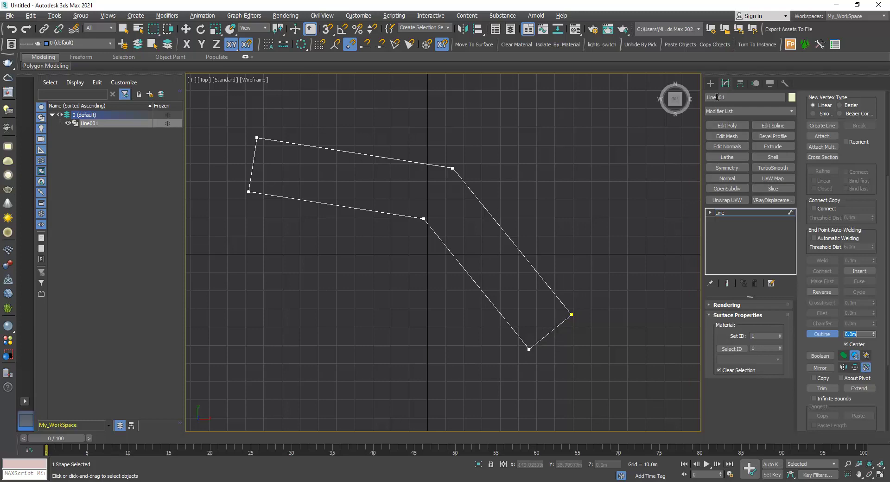
Measure the width of the band's lower-right end with a Tape helper snapped between its two corner vertices, and delete the helper
{"action": "left_click", "coordinate": [711, 84]}
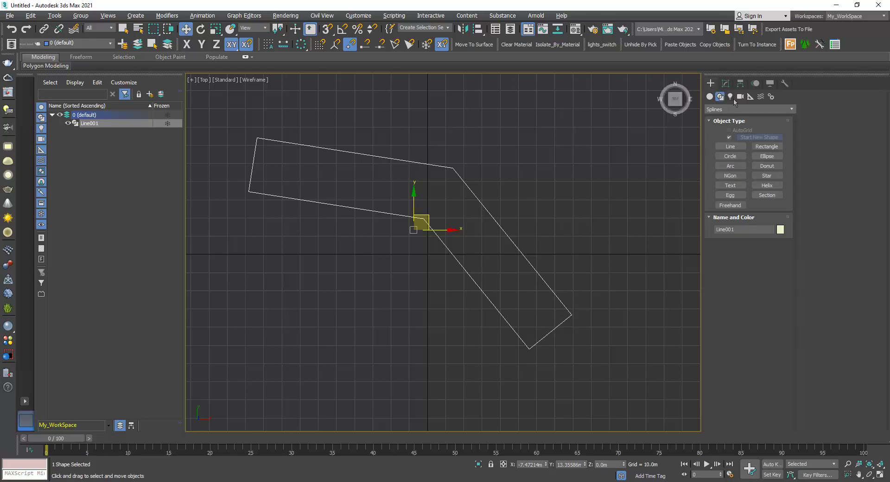
{"action": "left_click", "coordinate": [750, 97]}
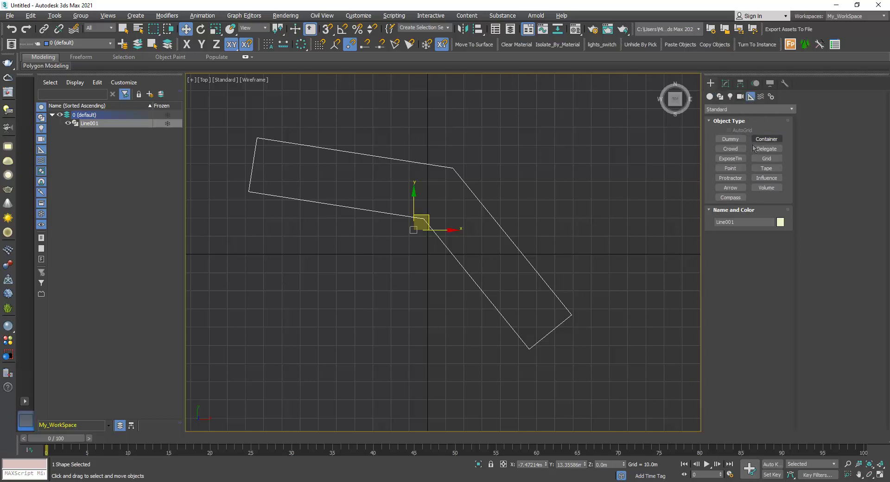
{"action": "left_click", "coordinate": [766, 168]}
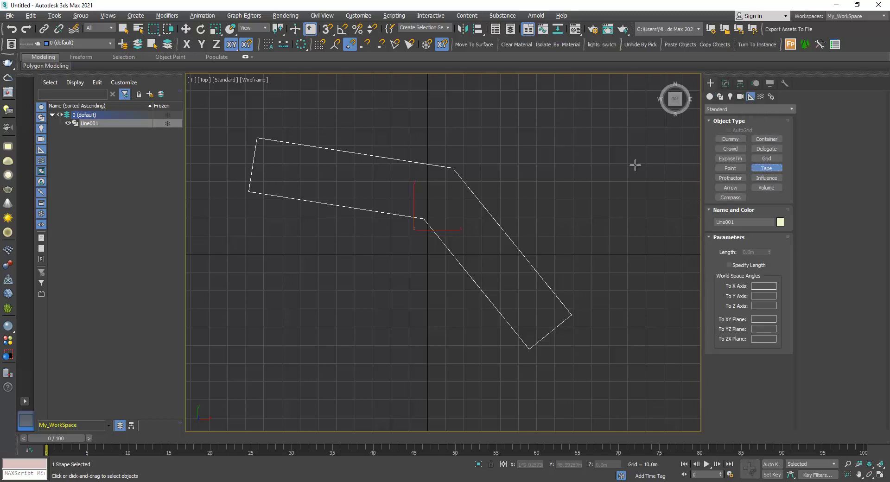
{"action": "left_click", "coordinate": [327, 28]}
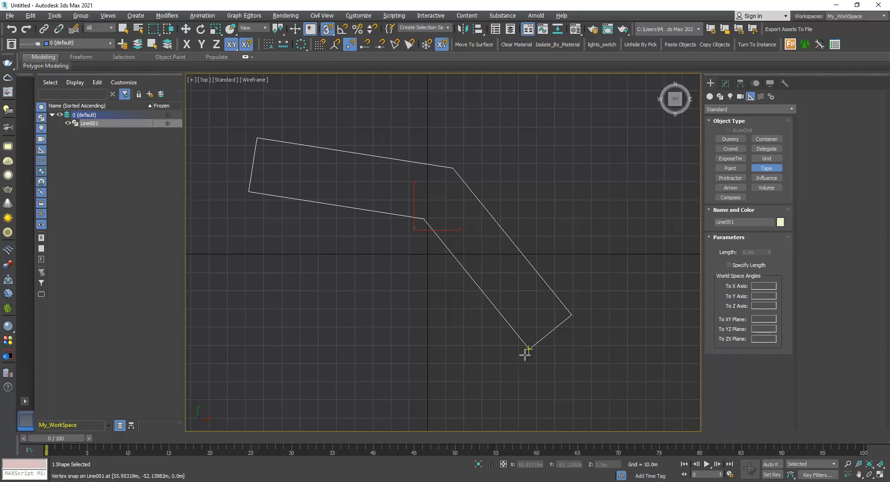
{"action": "left_click_drag", "start_coordinate": [526, 352], "coordinate": [572, 315]}
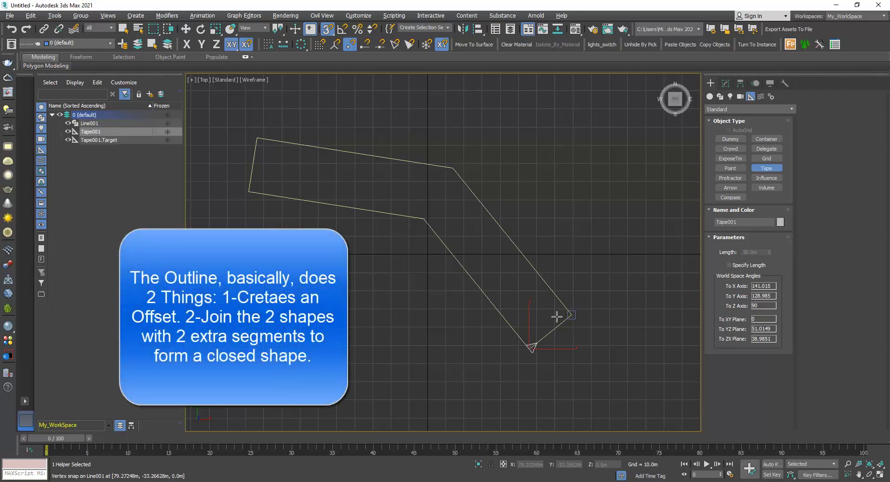
{"action": "key", "text": "w"}
{"action": "middle_click_drag", "start_coordinate": [541, 326], "coordinate": [527, 313]}
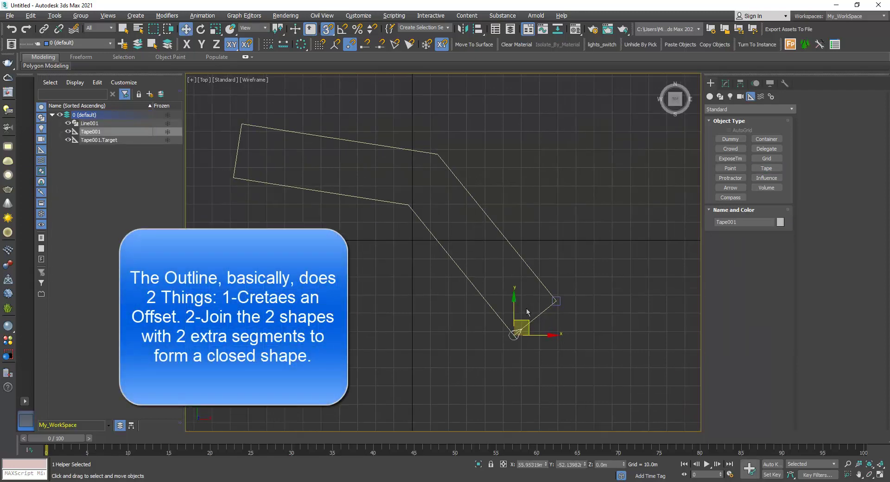
{"action": "key", "text": "Delete"}
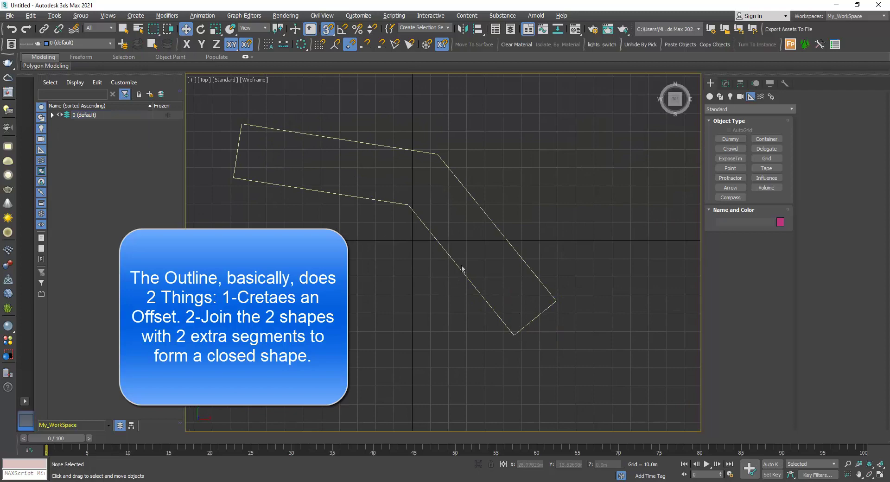
{"action": "middle_click_drag", "start_coordinate": [461, 268], "coordinate": [485, 297]}
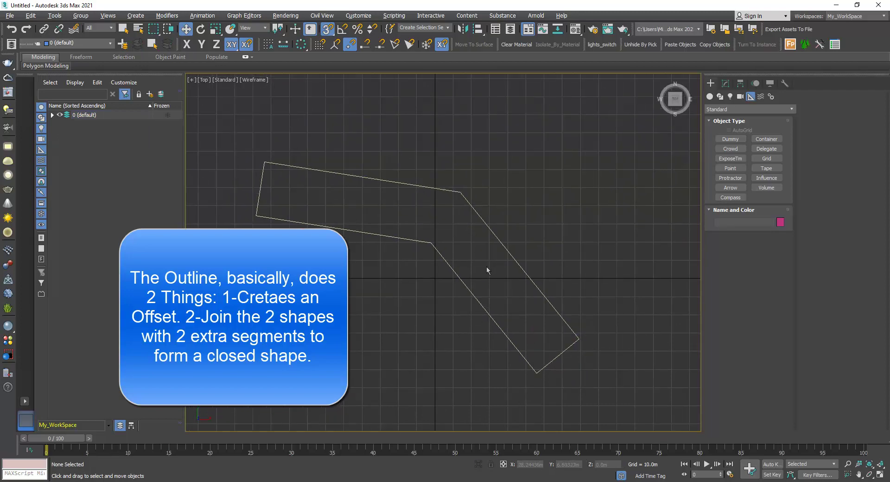
{"action": "middle_click_drag", "start_coordinate": [486, 264], "coordinate": [492, 285]}
{"action": "scroll", "coordinate": [465, 241], "scroll_direction": "down", "scroll_amount": 5}
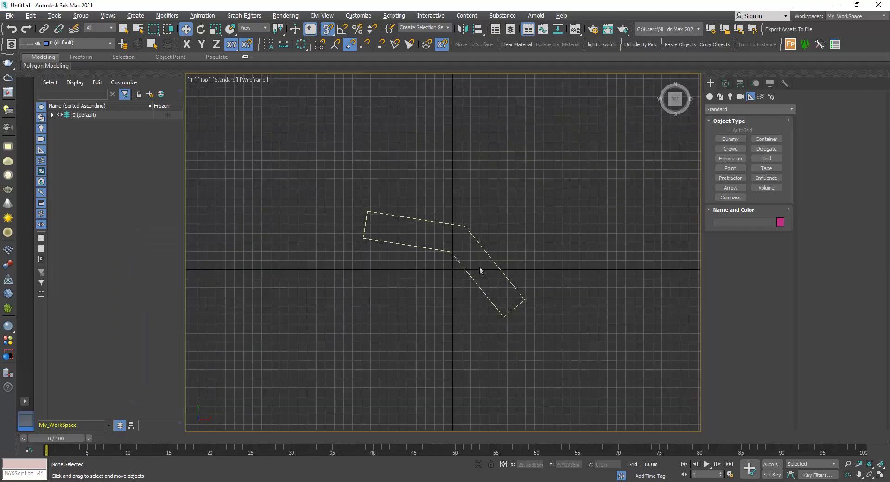
{"action": "scroll", "coordinate": [480, 267], "scroll_direction": "up", "scroll_amount": 5}
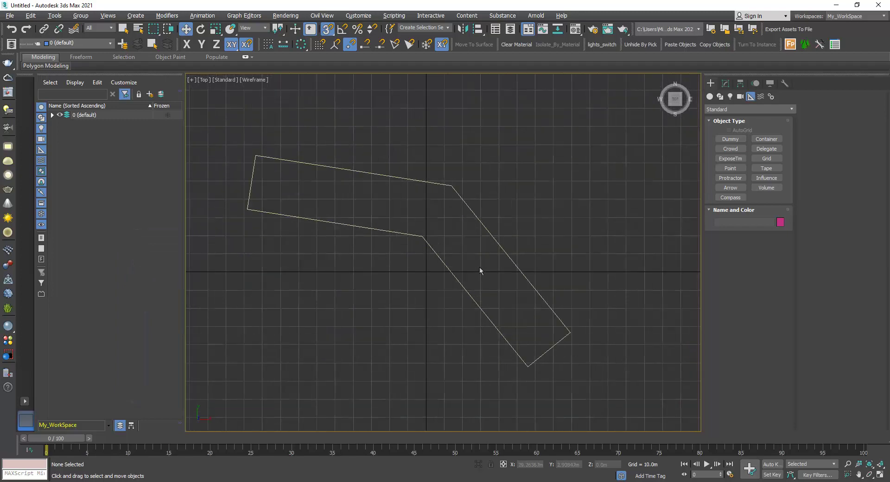